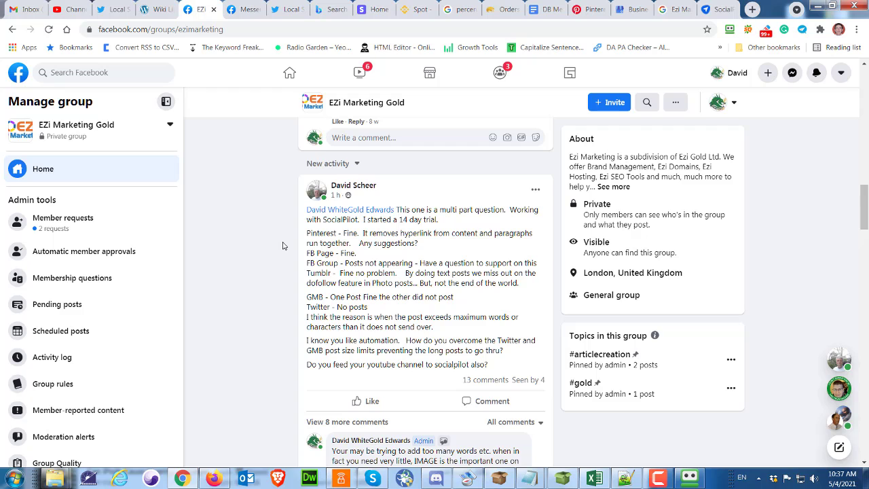
Read the multi-part SocialPilot question in the Facebook group post
{"action": "scroll", "coordinate": [284, 245], "scroll_direction": "down", "scroll_amount": 1}
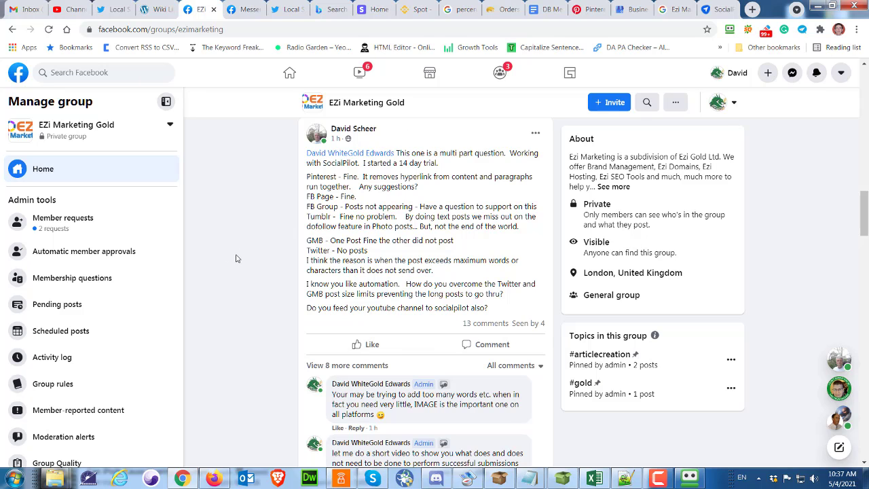
{"action": "scroll", "coordinate": [265, 265], "scroll_direction": "up", "scroll_amount": 1}
{"action": "scroll", "coordinate": [266, 265], "scroll_direction": "down", "scroll_amount": 1}
{"action": "scroll", "coordinate": [279, 261], "scroll_direction": "up", "scroll_amount": 1}
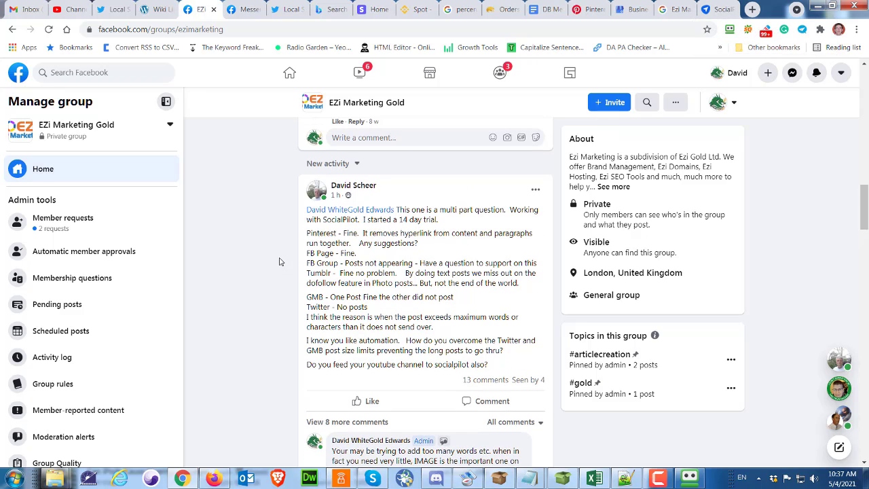
Switch to the SocialPilot tab and open the Create Post page
{"action": "left_click", "coordinate": [716, 12]}
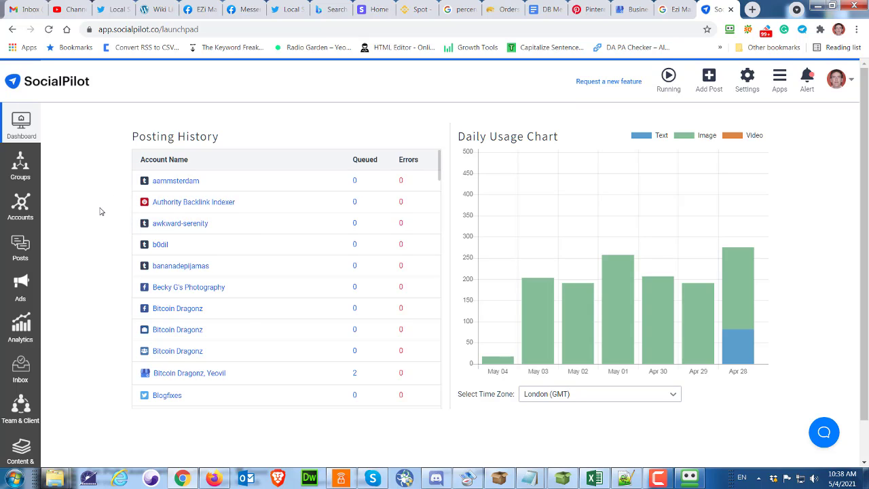
{"action": "scroll", "coordinate": [100, 212], "scroll_direction": "down", "scroll_amount": 1}
{"action": "scroll", "coordinate": [100, 212], "scroll_direction": "up", "scroll_amount": 1}
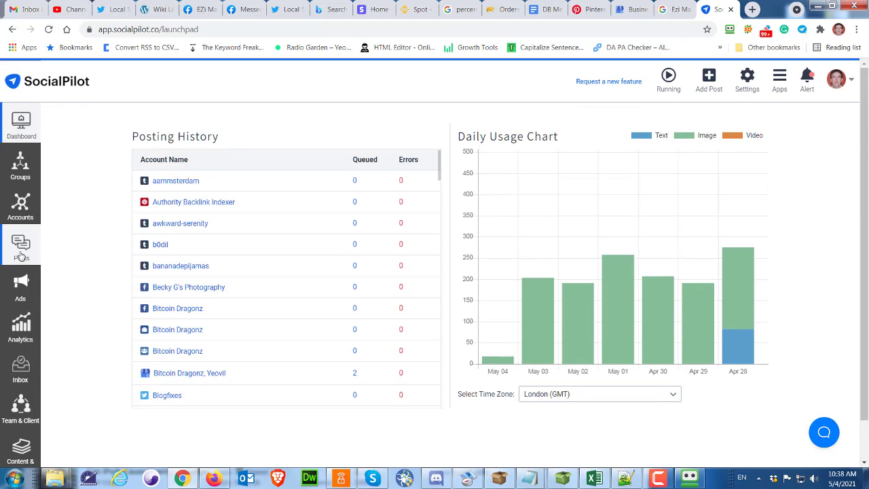
{"action": "mouse_move", "coordinate": [20, 257]}
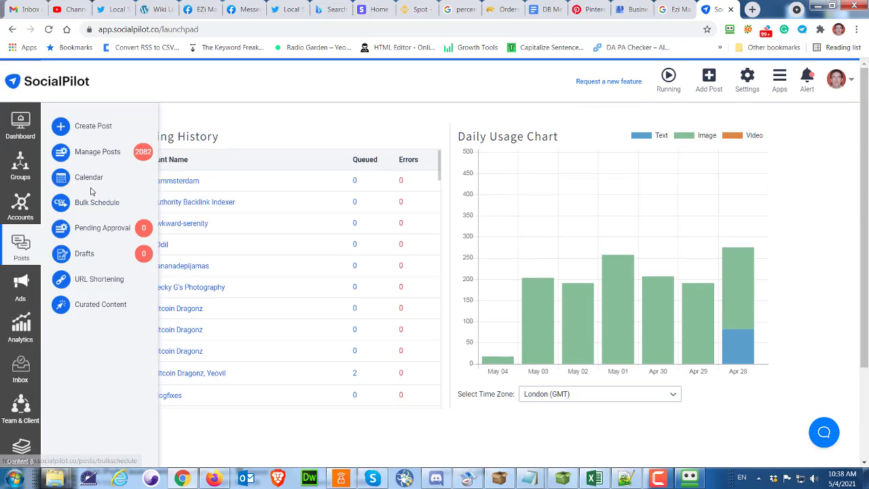
{"action": "left_click", "coordinate": [93, 127]}
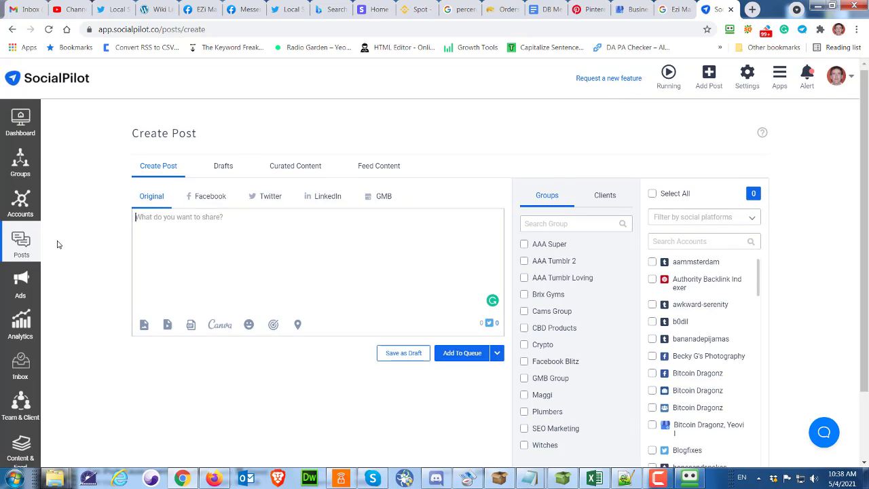
Open Manage Feeds and edit the AAA GQ Central feed
{"action": "scroll", "coordinate": [58, 245], "scroll_direction": "down", "scroll_amount": 2}
{"action": "mouse_move", "coordinate": [20, 367]}
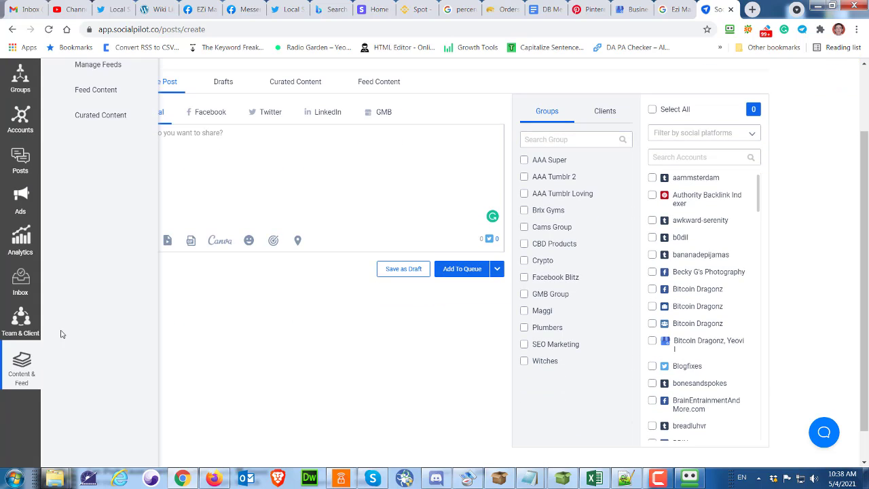
{"action": "scroll", "coordinate": [112, 185], "scroll_direction": "up", "scroll_amount": 2}
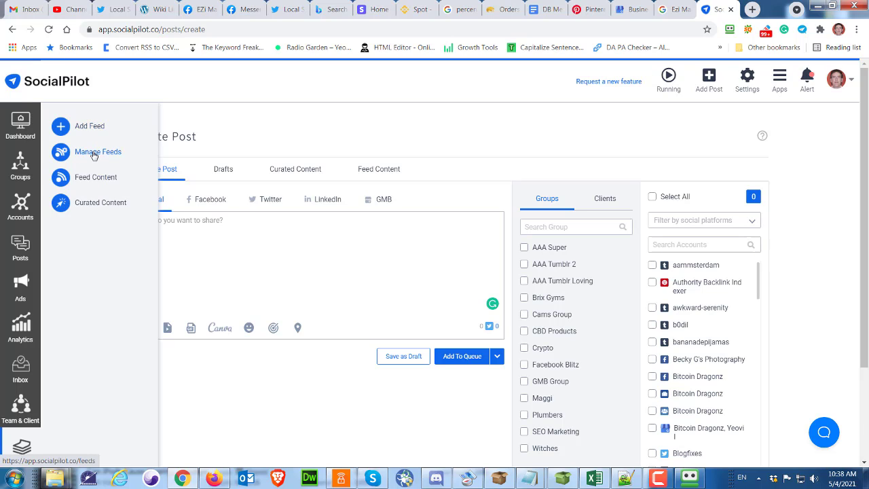
{"action": "left_click", "coordinate": [95, 154]}
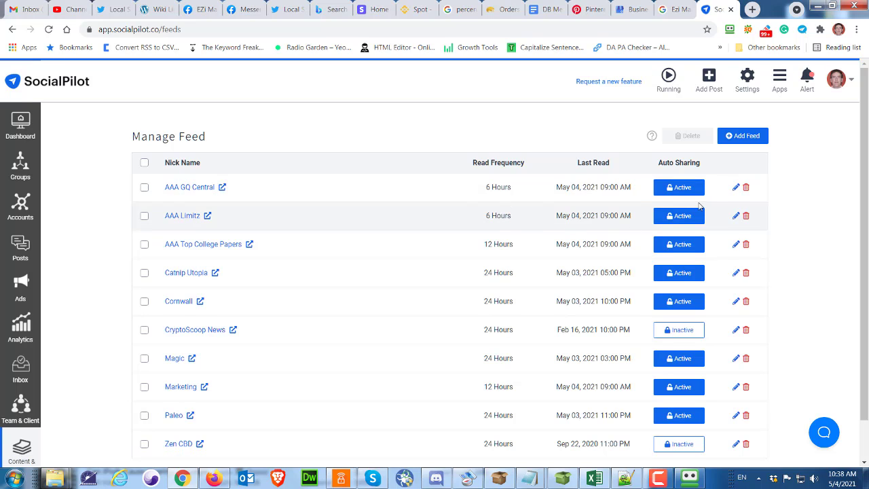
{"action": "left_click", "coordinate": [735, 187]}
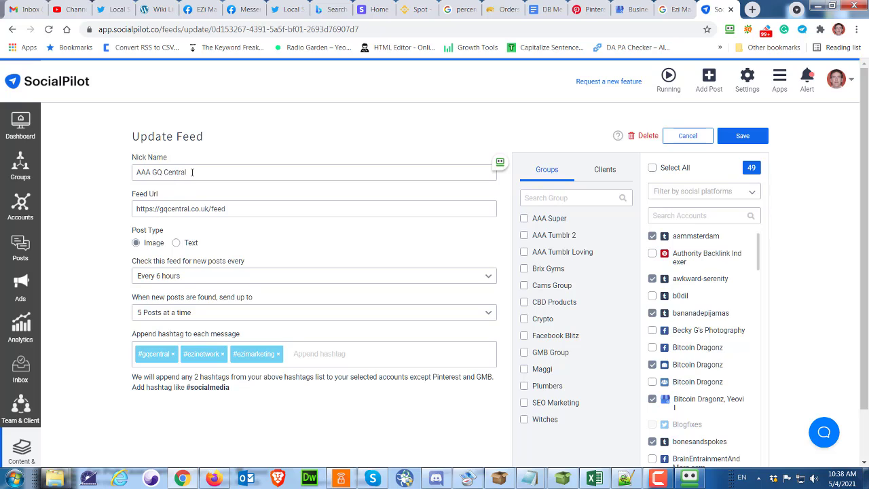
Examine the feed's nickname, URL, check frequency and posts-per-time options
{"action": "left_click_drag", "start_coordinate": [192, 171], "coordinate": [107, 173]}
{"action": "left_click", "coordinate": [95, 194]}
{"action": "left_click_drag", "start_coordinate": [241, 205], "coordinate": [92, 220]}
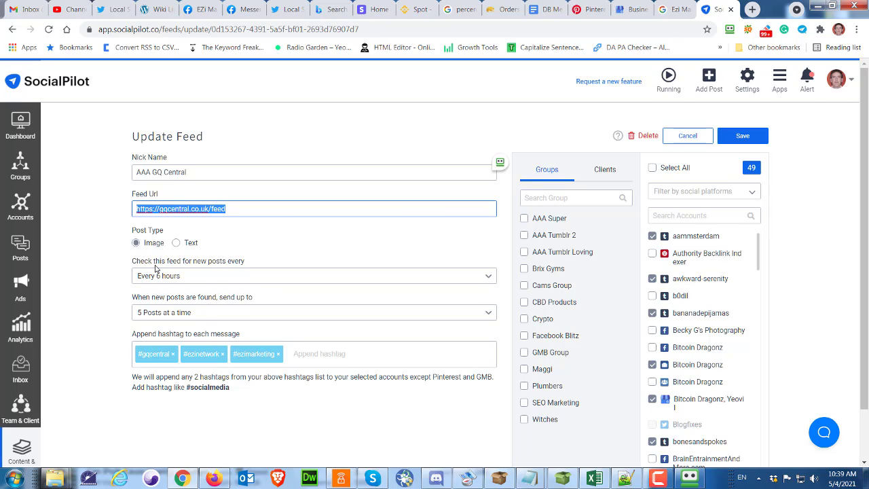
{"action": "left_click", "coordinate": [490, 278]}
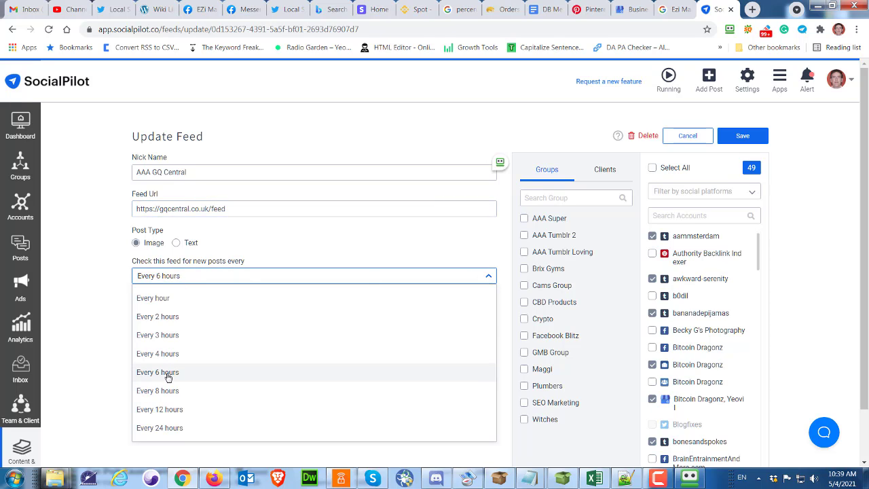
{"action": "left_click", "coordinate": [293, 235]}
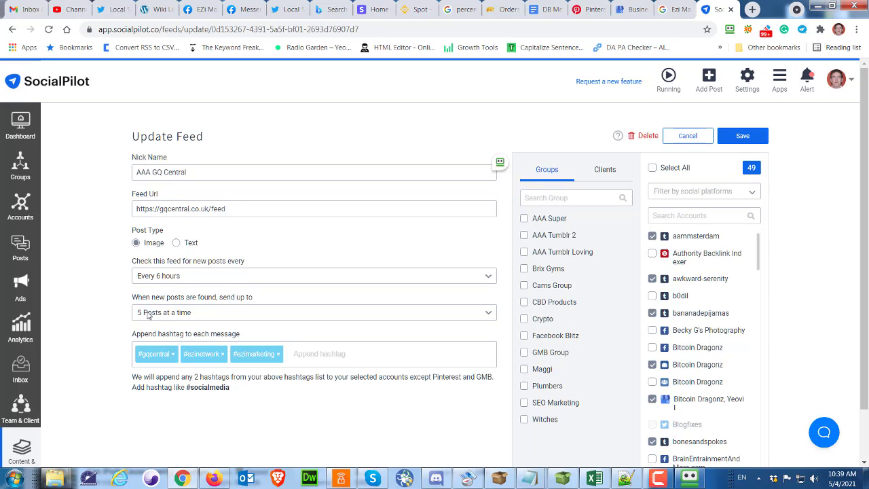
{"action": "left_click", "coordinate": [490, 316]}
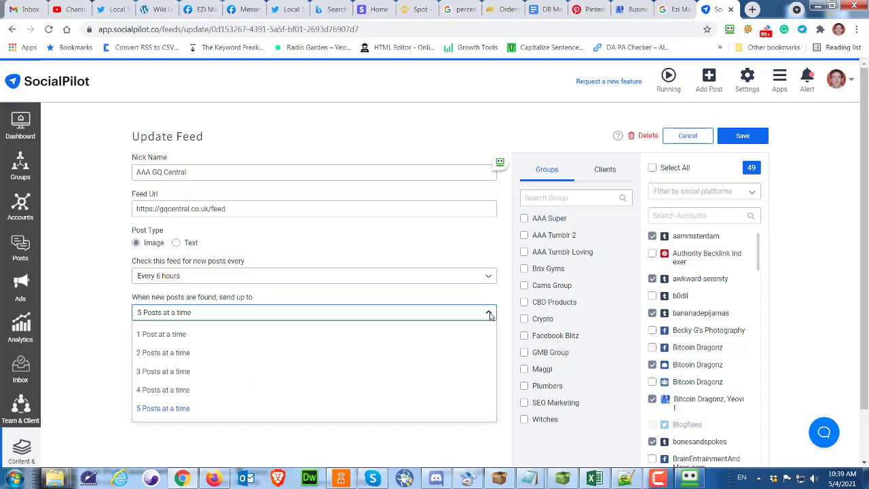
{"action": "left_click", "coordinate": [489, 315]}
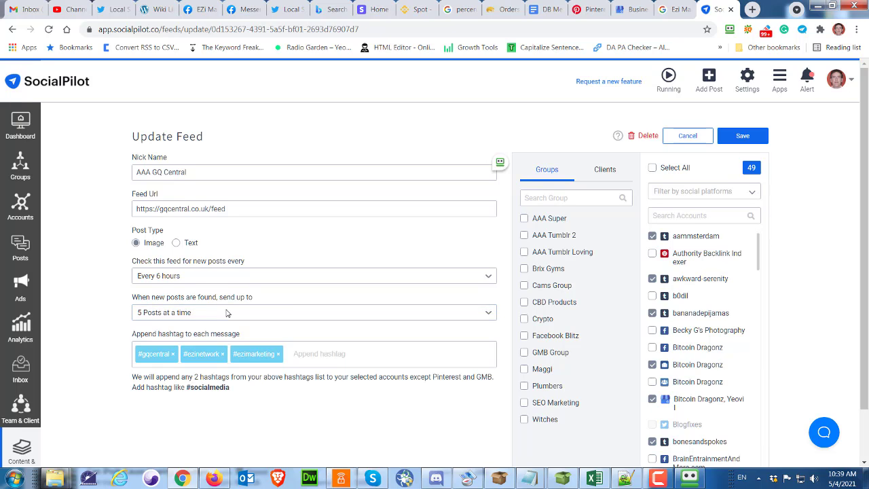
Examine the hashtags appended to each message and their explanation
{"action": "left_click_drag", "start_coordinate": [132, 333], "coordinate": [245, 343]}
{"action": "left_click", "coordinate": [286, 329]}
{"action": "triple_click", "coordinate": [133, 374]}
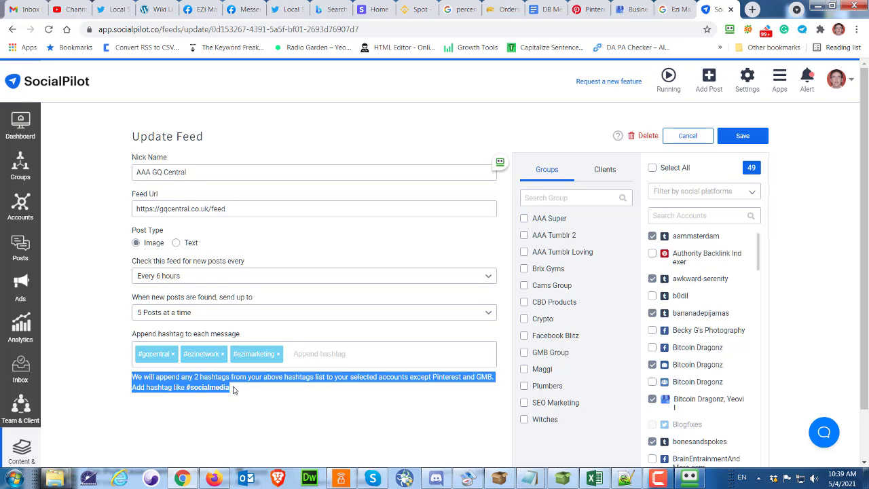
{"action": "mouse_move", "coordinate": [233, 388]}
{"action": "left_mouse_down"}
{"action": "mouse_move", "coordinate": [241, 374]}
{"action": "mouse_move", "coordinate": [260, 382]}
{"action": "mouse_move", "coordinate": [231, 400]}
{"action": "left_mouse_up"}
{"action": "left_click", "coordinate": [297, 351]}
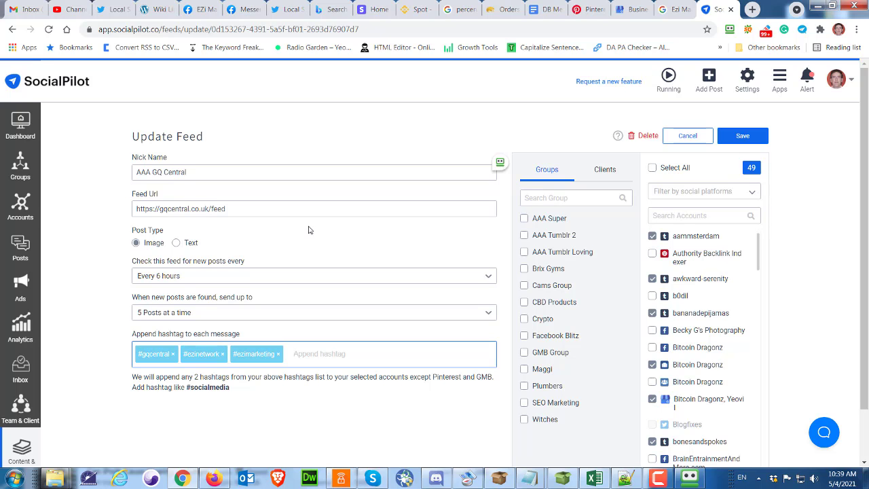
Switch to the Twitter profile and open the How Art Niche Marketers Target High Net Worth Buyers tweet
{"action": "left_click", "coordinate": [288, 15]}
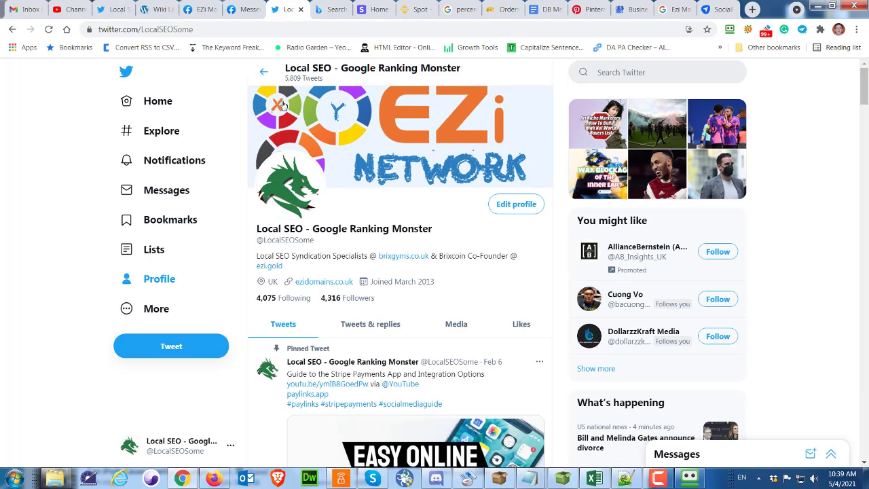
{"action": "scroll", "coordinate": [279, 335], "scroll_direction": "down", "scroll_amount": 3}
{"action": "scroll", "coordinate": [278, 335], "scroll_direction": "down", "scroll_amount": 3}
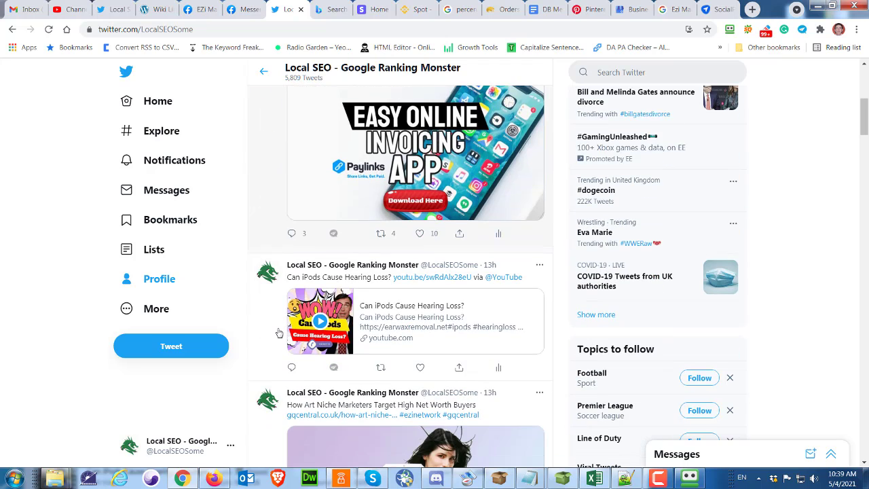
{"action": "scroll", "coordinate": [279, 333], "scroll_direction": "down", "scroll_amount": 3}
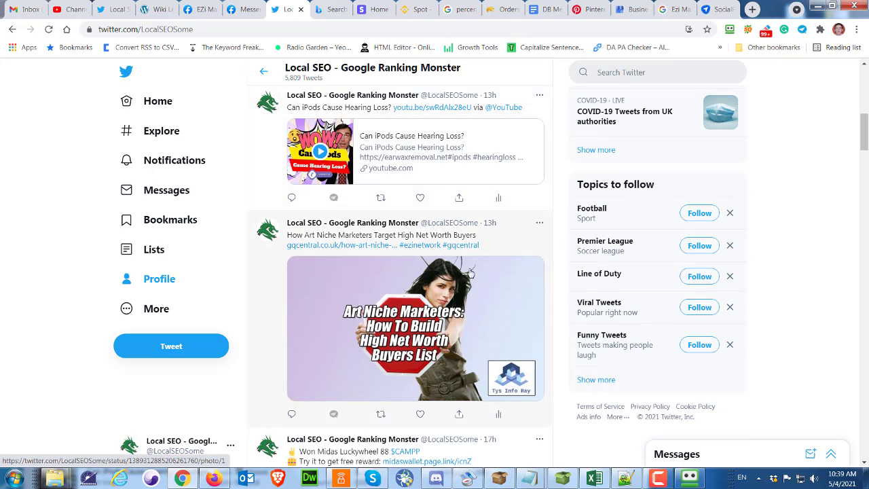
{"action": "left_click", "coordinate": [496, 239]}
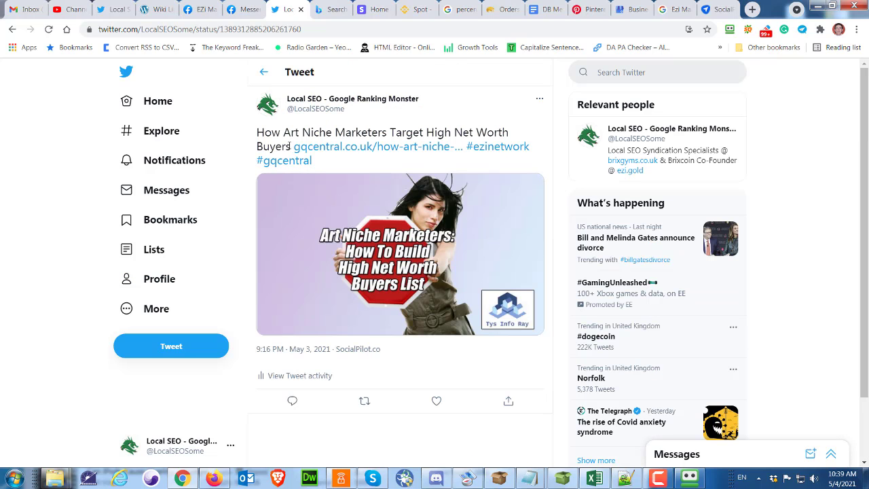
Highlight the tweet's title text and open its gqcentral.co.uk article link
{"action": "left_click_drag", "start_coordinate": [291, 146], "coordinate": [258, 135]}
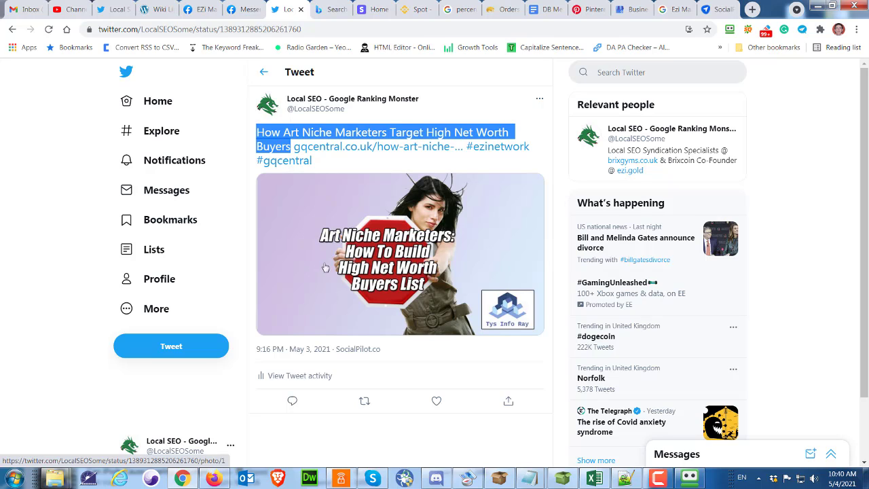
{"action": "left_click", "coordinate": [518, 115]}
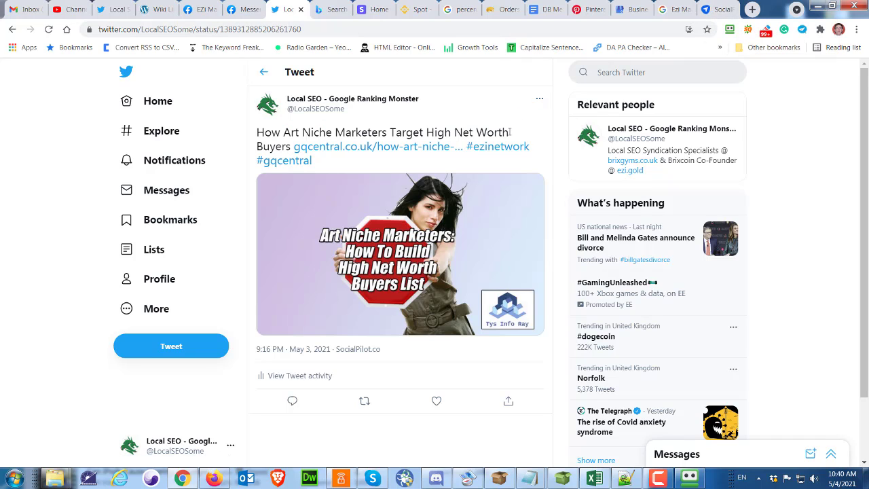
{"action": "left_click_drag", "start_coordinate": [510, 132], "coordinate": [285, 148]}
{"action": "triple_click", "coordinate": [292, 148]}
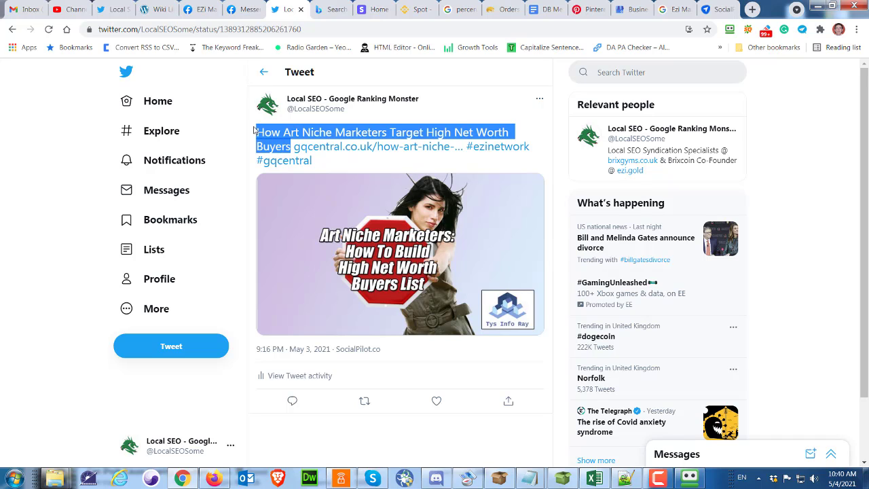
{"action": "left_click", "coordinate": [406, 148]}
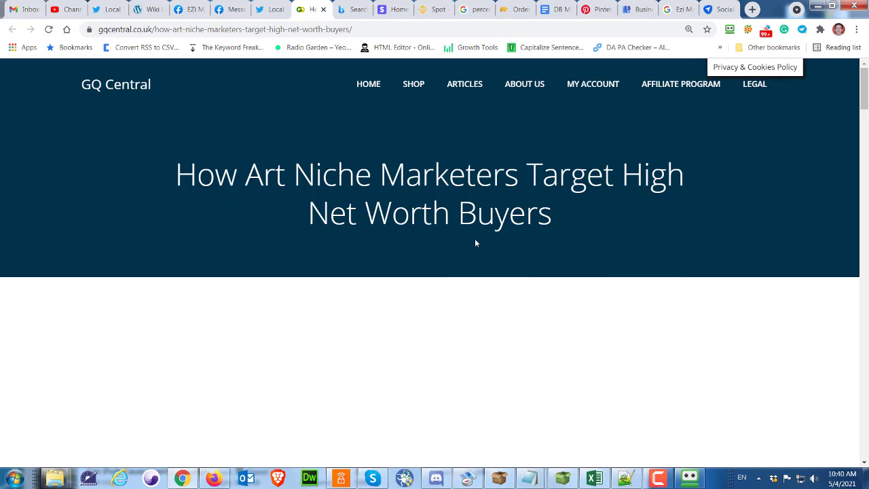
Scroll through the GQ Central article and return to the SocialPilot feed editor
{"action": "scroll", "coordinate": [475, 243], "scroll_direction": "down", "scroll_amount": 5}
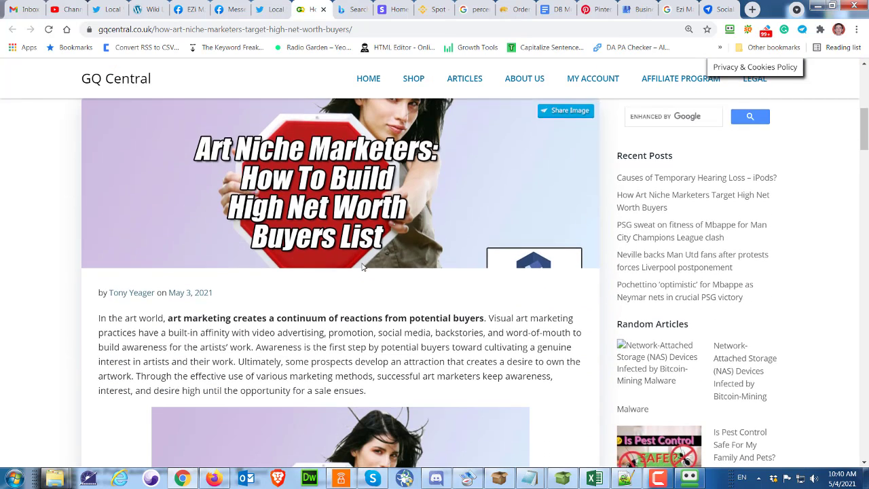
{"action": "scroll", "coordinate": [363, 267], "scroll_direction": "down", "scroll_amount": 10}
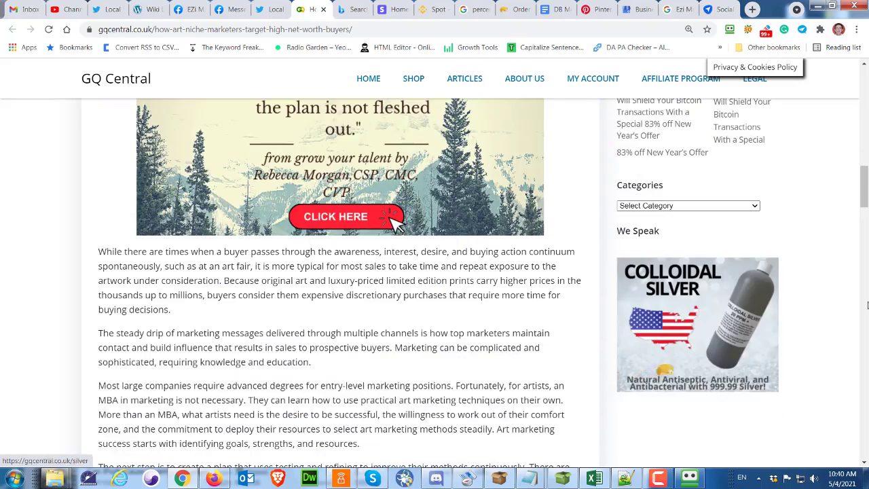
{"action": "left_click_drag", "start_coordinate": [864, 187], "coordinate": [861, 83]}
{"action": "left_click", "coordinate": [724, 10]}
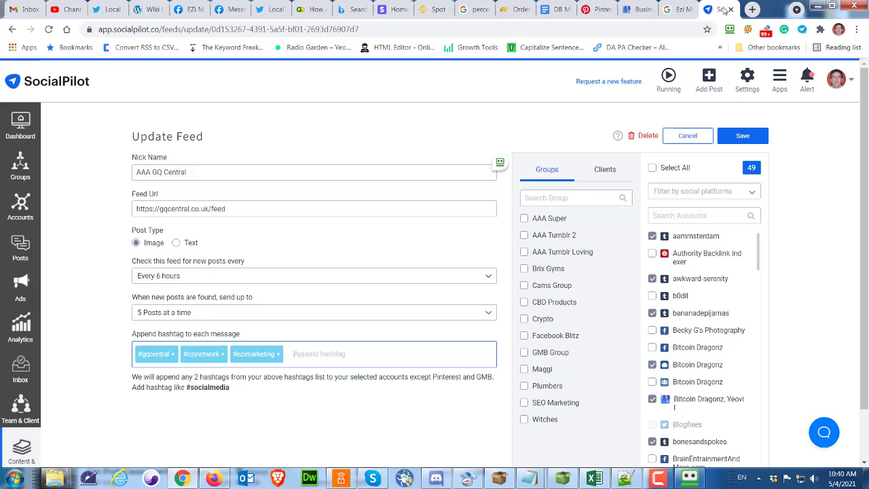
{"action": "left_click", "coordinate": [422, 136]}
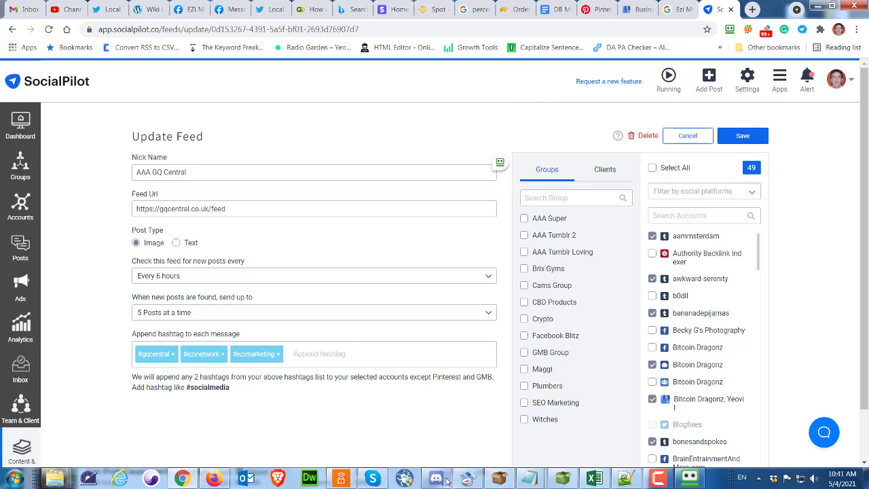
Open Skype, scroll up the chat history and open the oldicom.net syndicated article link
{"action": "mouse_move", "coordinate": [446, 480]}
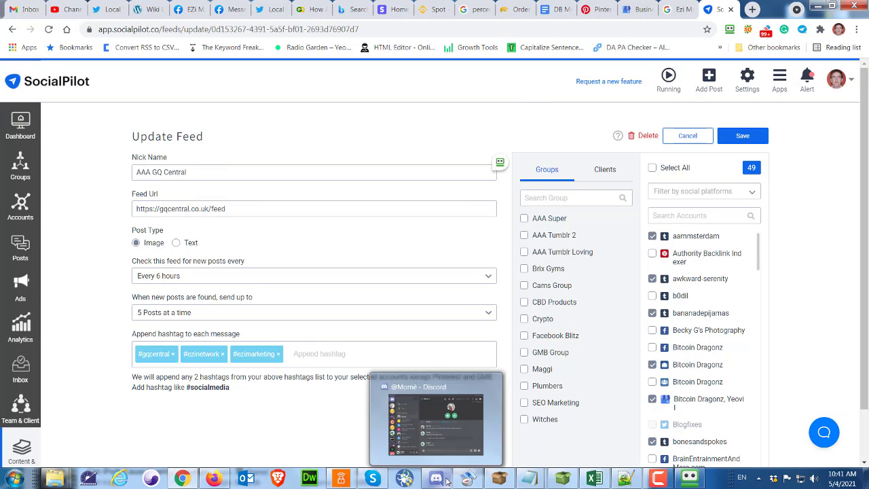
{"action": "left_click", "coordinate": [372, 479]}
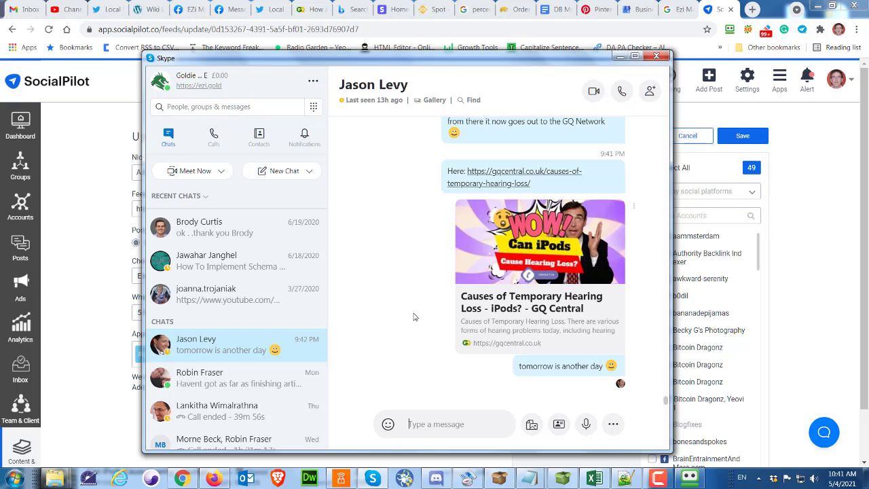
{"action": "scroll", "coordinate": [422, 320], "scroll_direction": "up", "scroll_amount": 1}
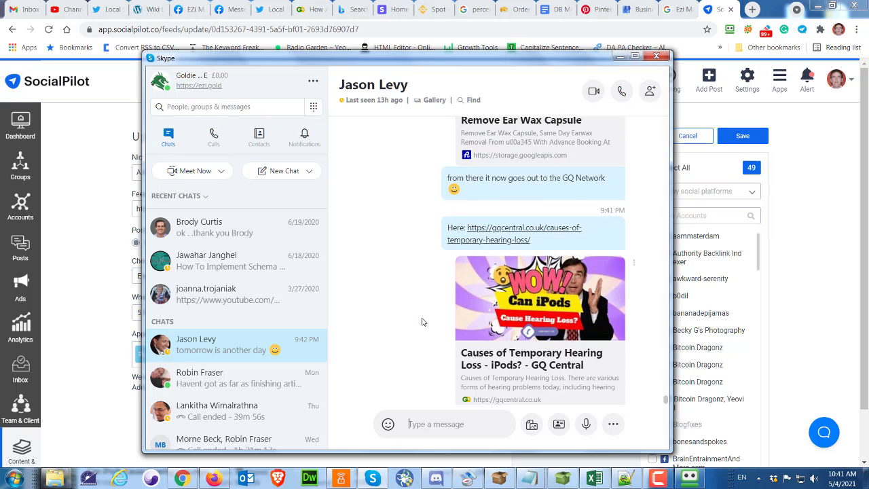
{"action": "scroll", "coordinate": [422, 322], "scroll_direction": "up", "scroll_amount": 1}
{"action": "scroll", "coordinate": [422, 321], "scroll_direction": "up", "scroll_amount": 2}
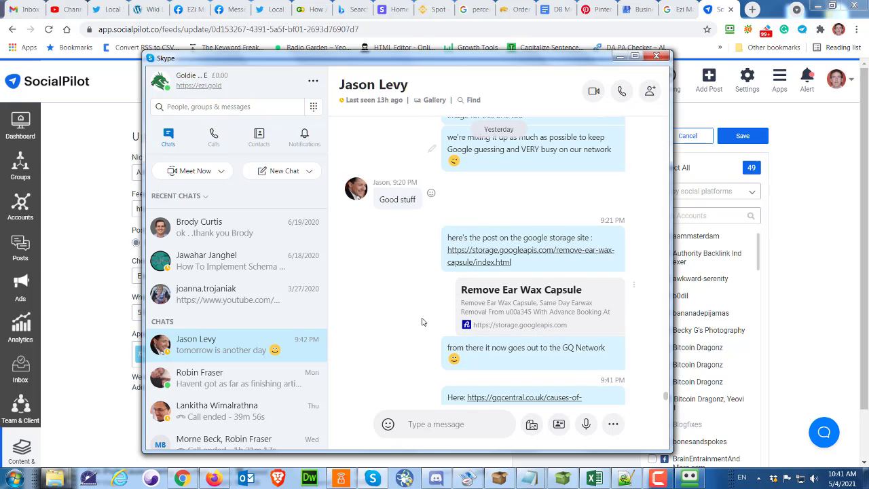
{"action": "scroll", "coordinate": [422, 322], "scroll_direction": "up", "scroll_amount": 1}
{"action": "scroll", "coordinate": [422, 321], "scroll_direction": "up", "scroll_amount": 4}
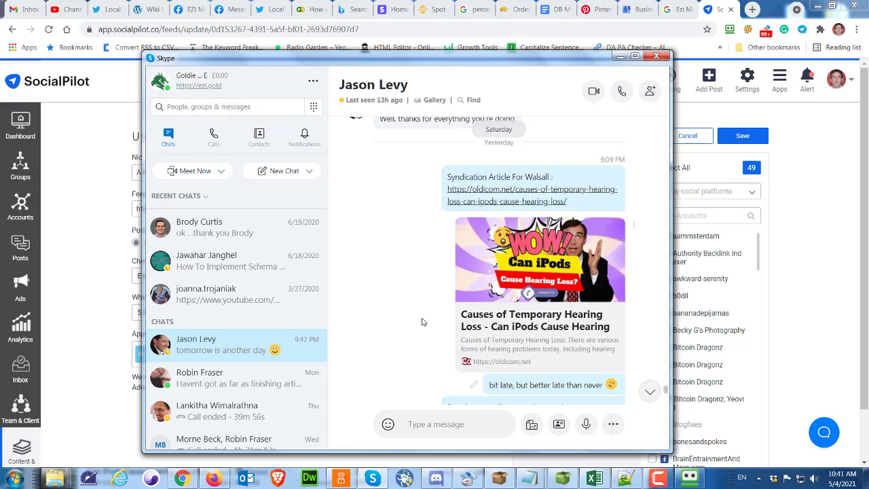
{"action": "left_click", "coordinate": [533, 195]}
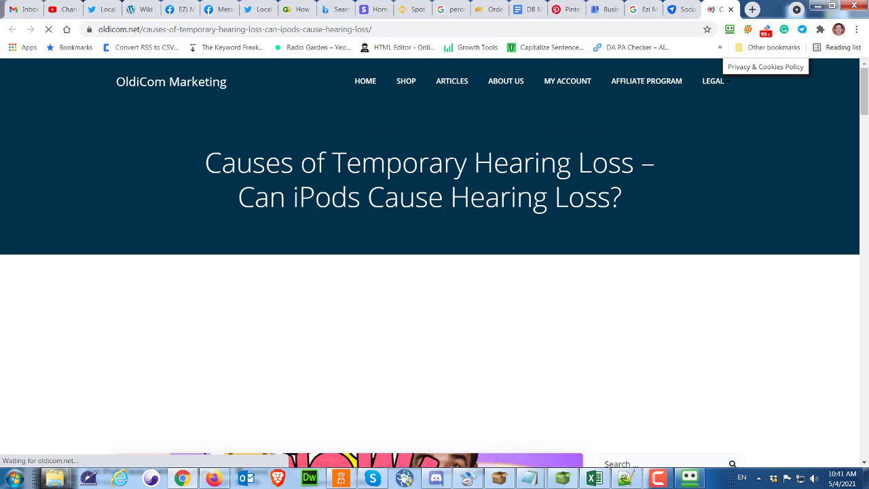
Scroll through the oldicom.net hearing loss article and back to its top
{"action": "scroll", "coordinate": [385, 208], "scroll_direction": "down", "scroll_amount": 3}
{"action": "scroll", "coordinate": [385, 211], "scroll_direction": "down", "scroll_amount": 5}
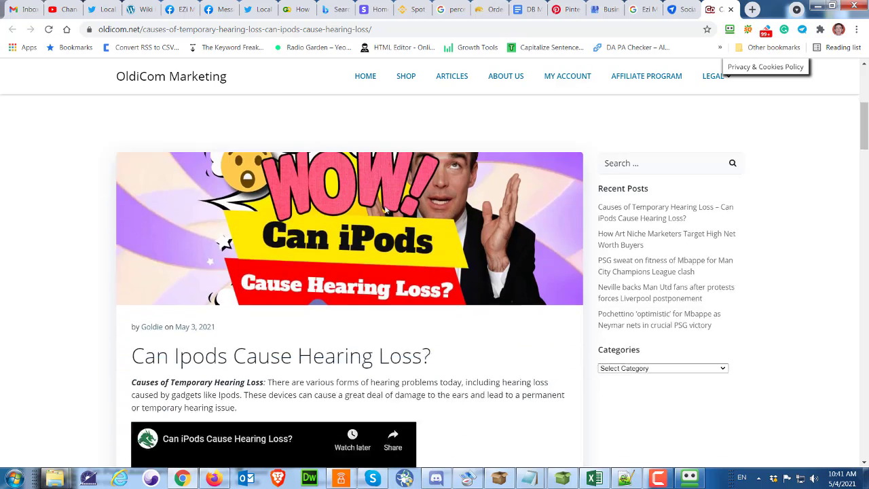
{"action": "scroll", "coordinate": [385, 212], "scroll_direction": "down", "scroll_amount": 8}
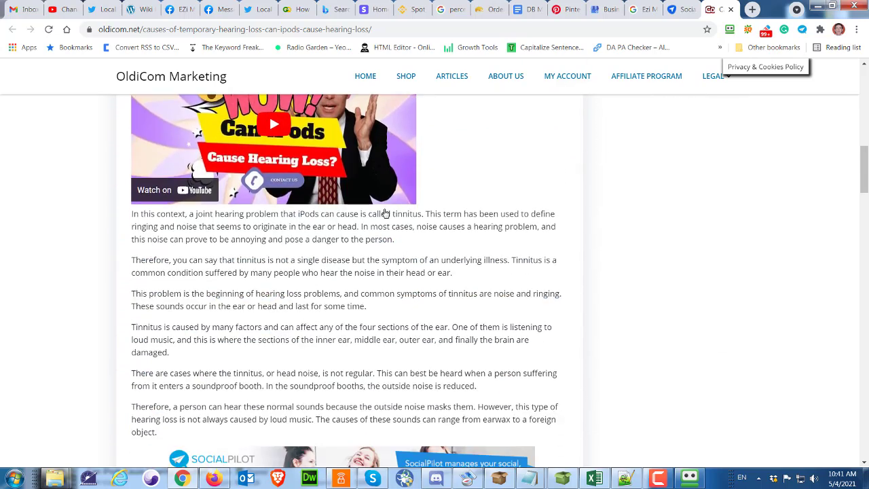
{"action": "scroll", "coordinate": [385, 216], "scroll_direction": "down", "scroll_amount": 8}
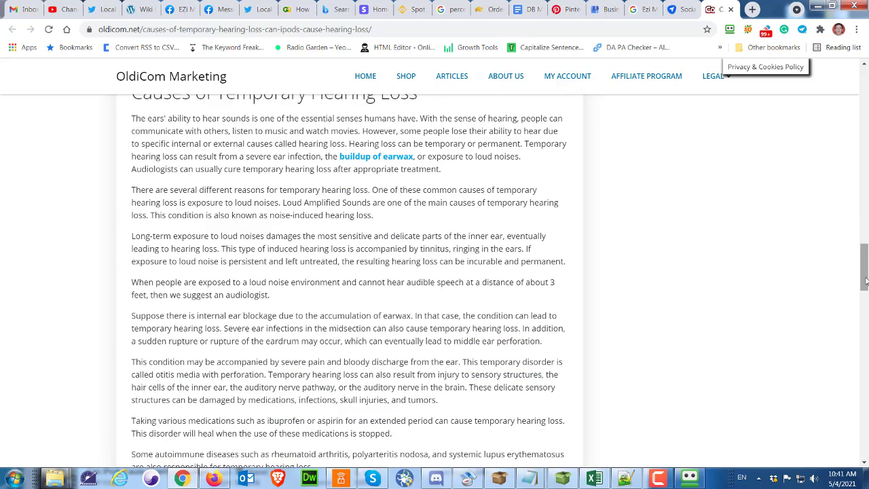
{"action": "scroll", "coordinate": [401, 228], "scroll_direction": "up", "scroll_amount": 20}
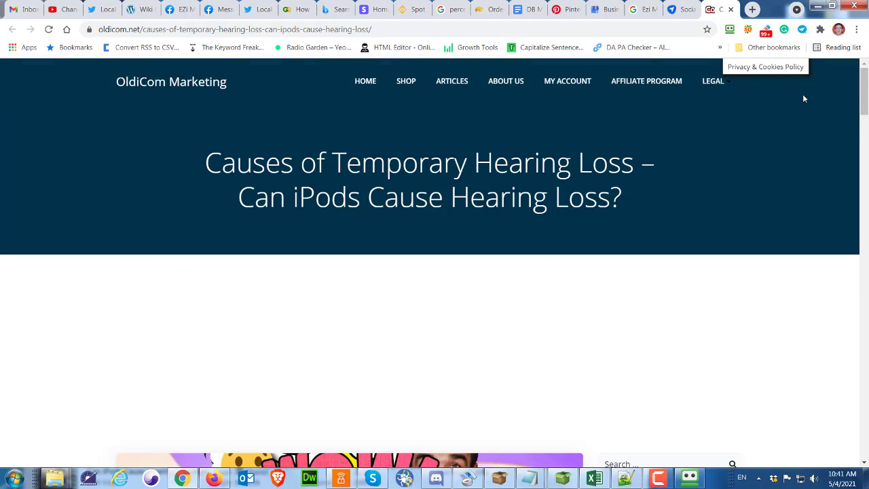
Open the SocialPilot composer for the article and move its link onto a new line below the title
{"action": "left_click", "coordinate": [803, 31]}
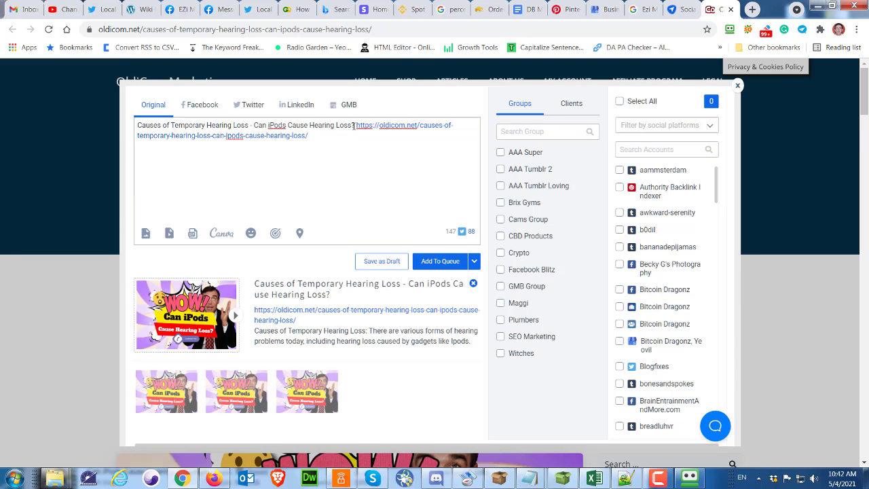
{"action": "left_click_drag", "start_coordinate": [355, 125], "coordinate": [137, 126]}
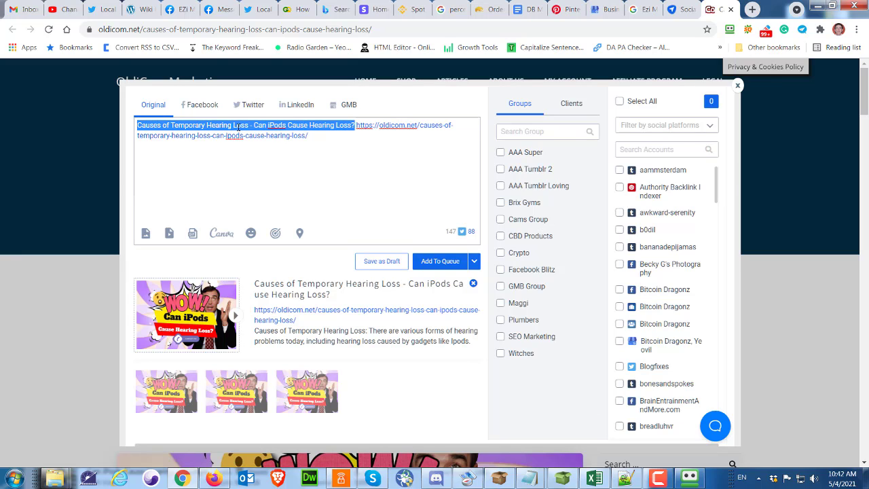
{"action": "left_click", "coordinate": [354, 125]}
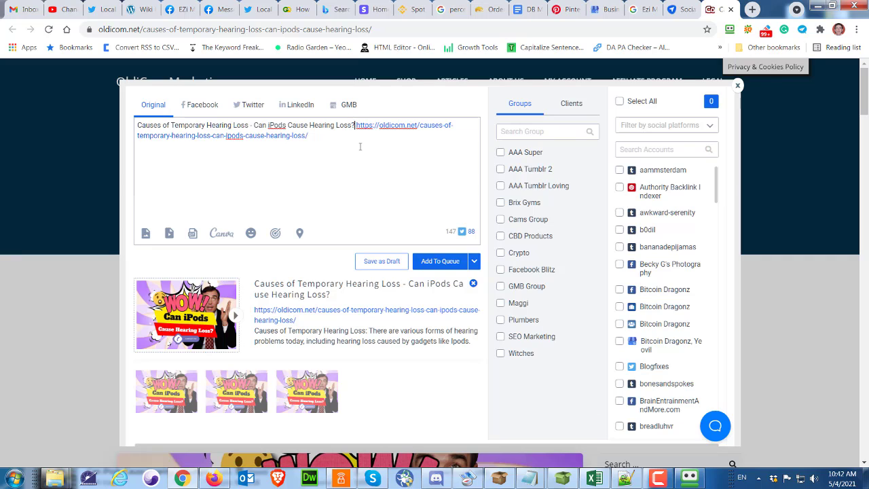
{"action": "key", "text": "Return"}
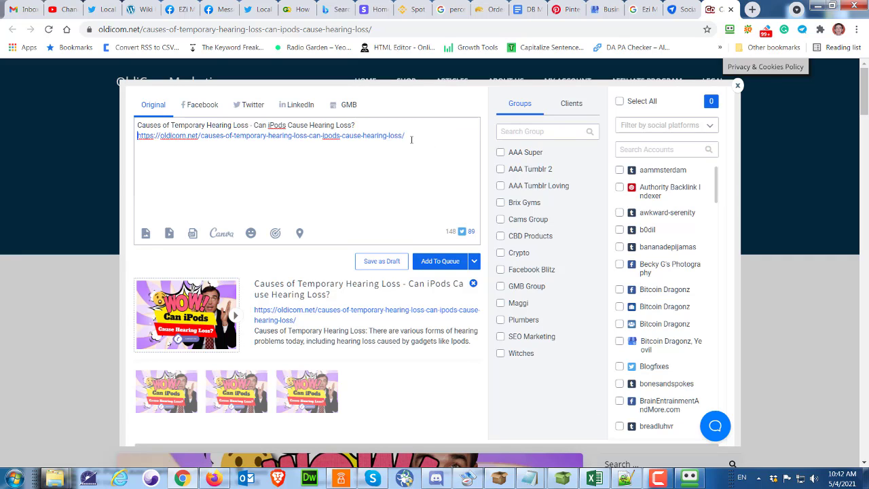
Add the hashtags #hearingloss #ipods #oldicom on a new line below the article link
{"action": "left_click", "coordinate": [415, 134]}
{"action": "key", "text": "Return"}
{"action": "type", "text": "#hearingloss #"}
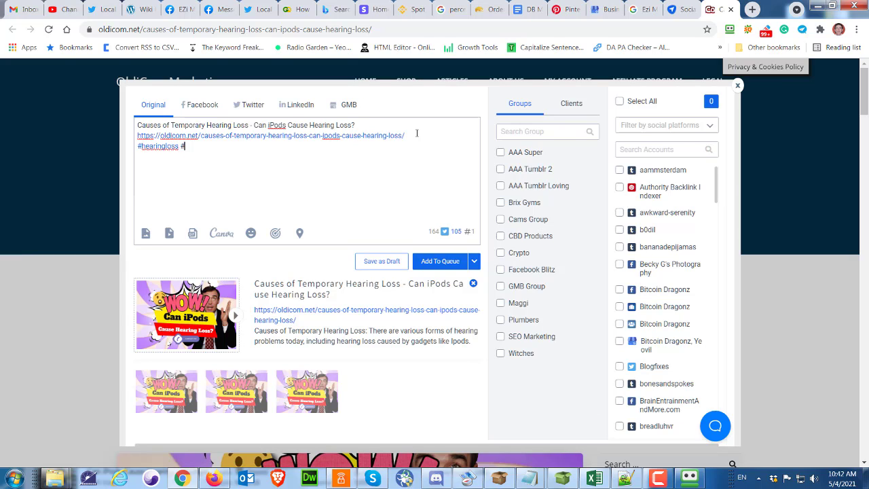
{"action": "key", "text": "BackSpace"}
{"action": "type", "text": "ipods"}
{"action": "type", "text": "#oldicom"}
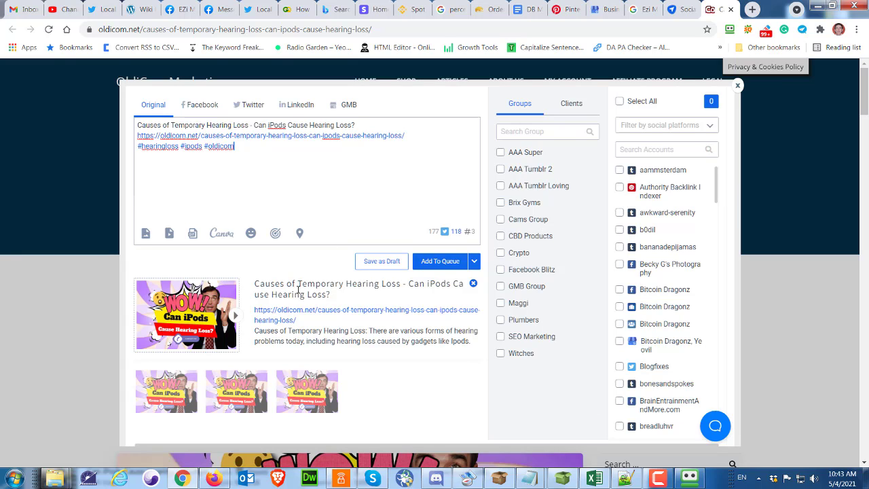
Attach the first suggested article image to the post
{"action": "left_click", "coordinate": [175, 393]}
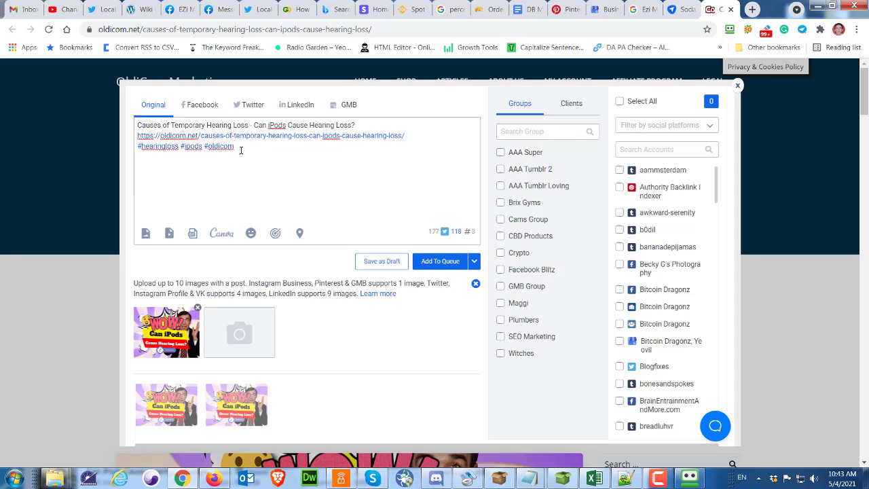
{"action": "left_click_drag", "start_coordinate": [240, 148], "coordinate": [134, 125]}
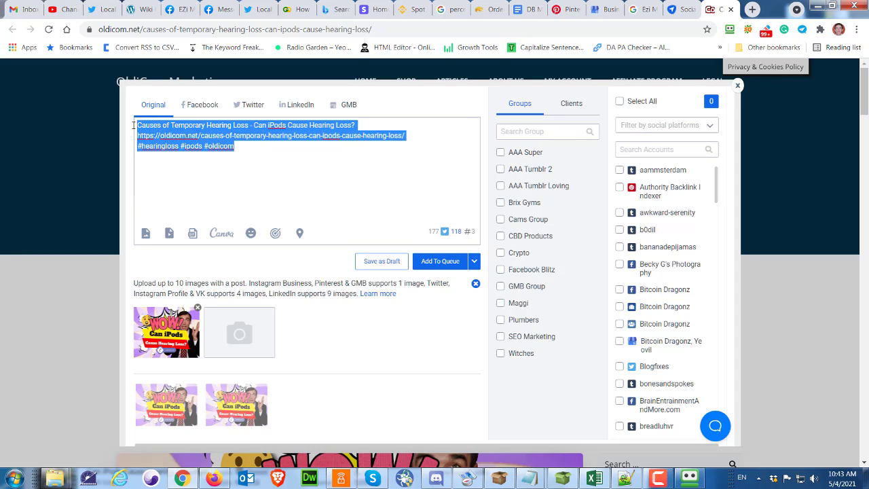
{"action": "left_click", "coordinate": [283, 174]}
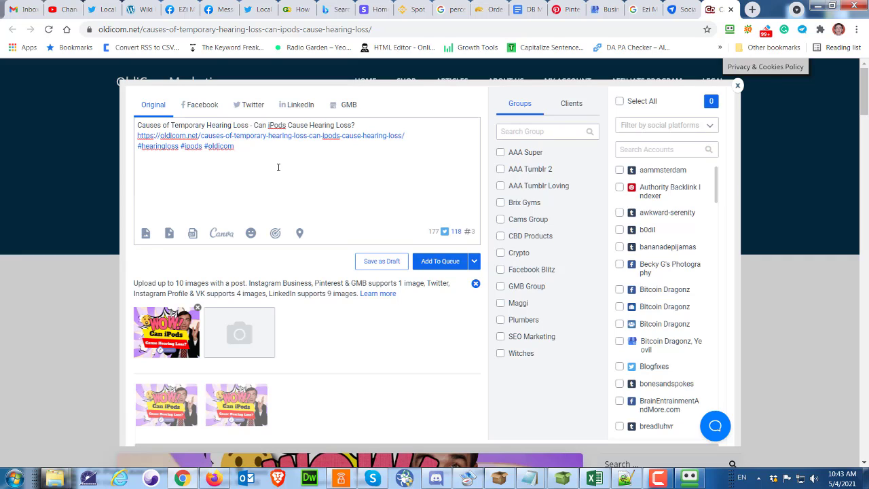
On the Facebook version of the post, delete the title line so the text starts with the link
{"action": "left_click", "coordinate": [198, 105]}
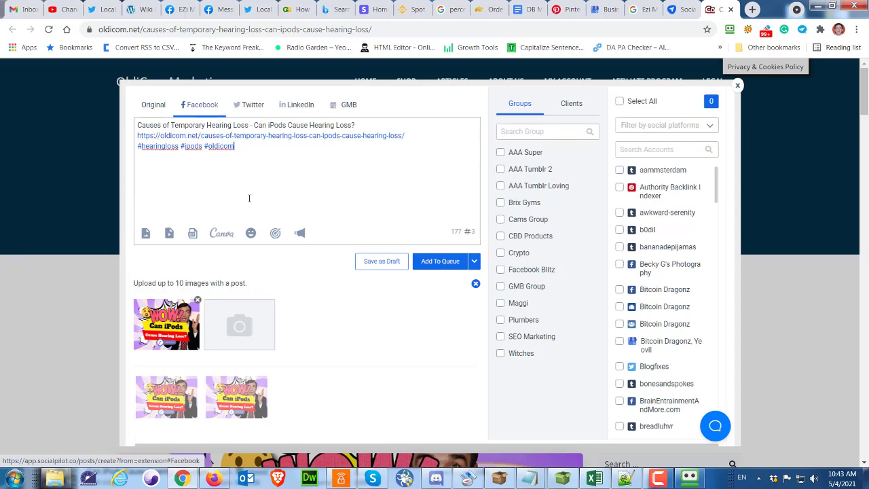
{"action": "left_click", "coordinate": [287, 197]}
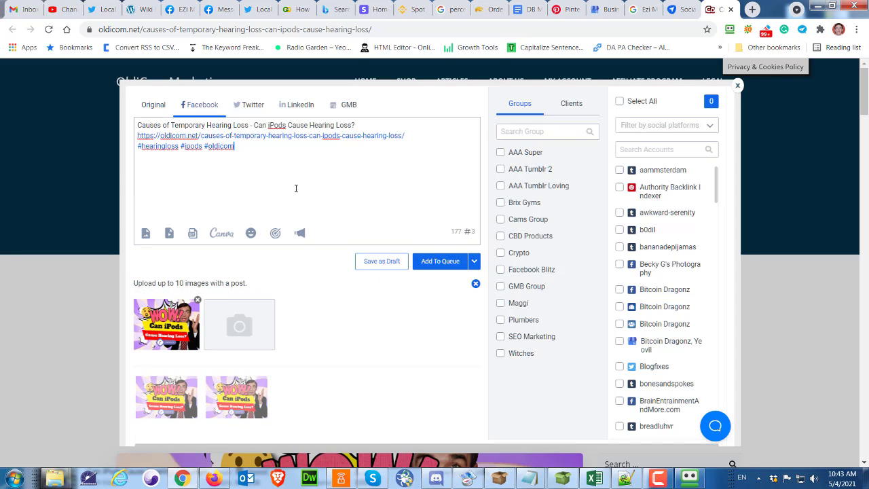
{"action": "left_click_drag", "start_coordinate": [357, 125], "coordinate": [137, 126]}
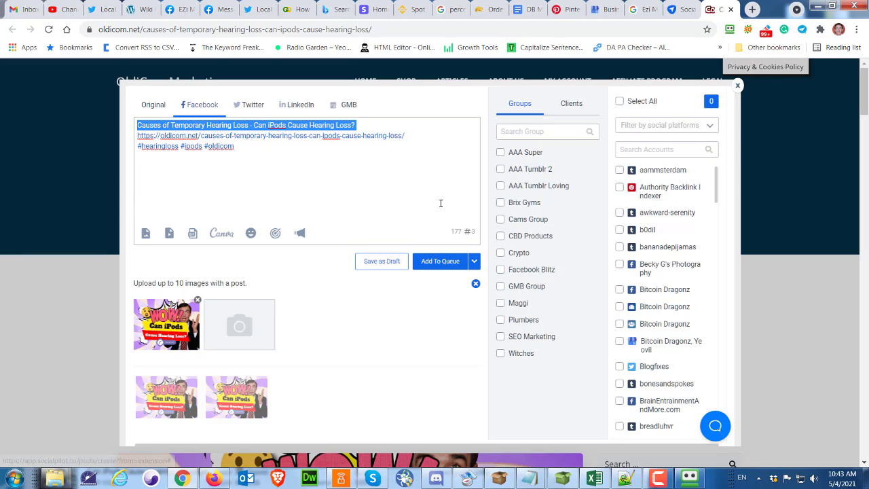
{"action": "key", "text": "BackSpace"}
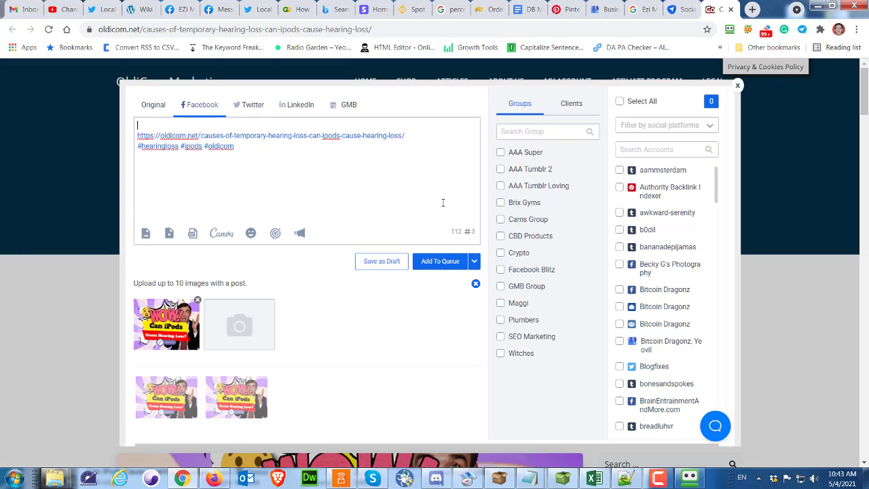
{"action": "key", "text": "Delete"}
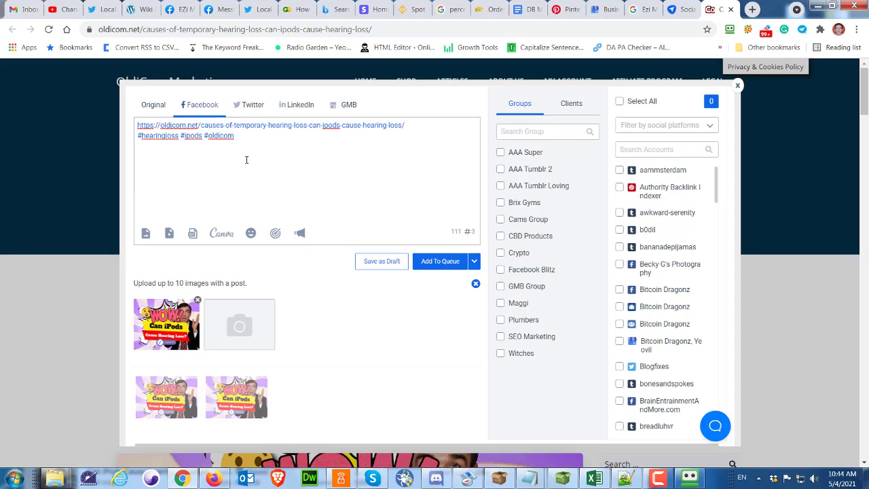
Review the post text on the Twitter and LinkedIn versions
{"action": "left_click", "coordinate": [253, 106]}
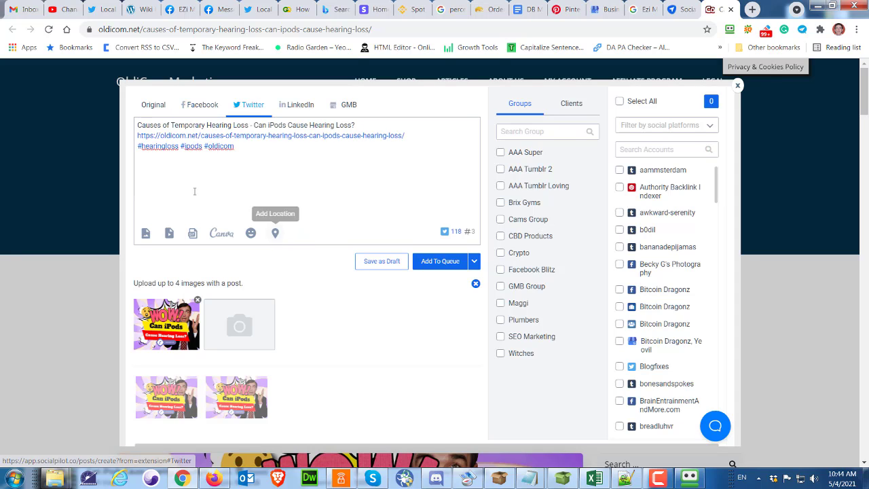
{"action": "left_click", "coordinate": [387, 158]}
{"action": "left_click_drag", "start_coordinate": [354, 124], "coordinate": [137, 126]}
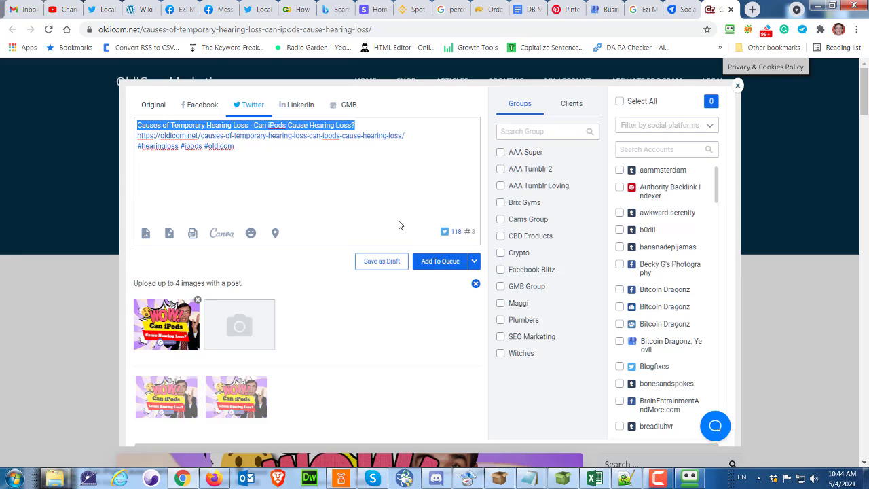
{"action": "left_click", "coordinate": [297, 106]}
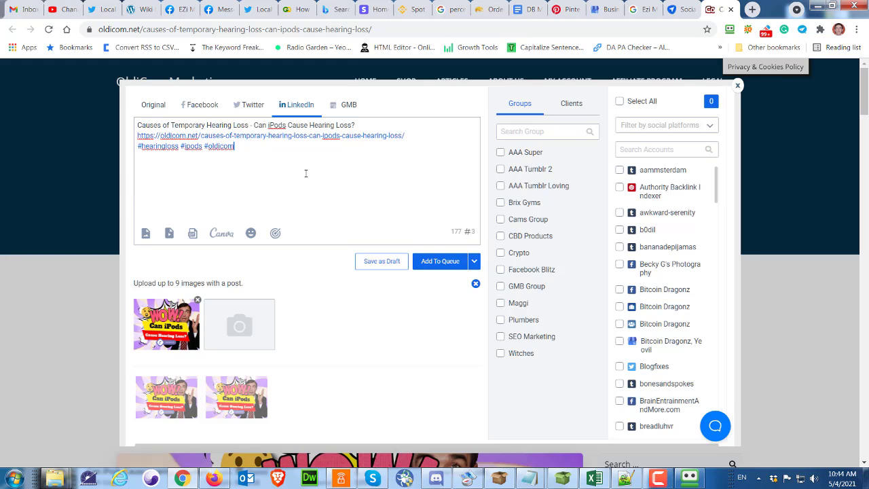
On the GMB version, add a Learn more call-to-action button linking to the article URL
{"action": "left_click", "coordinate": [349, 106]}
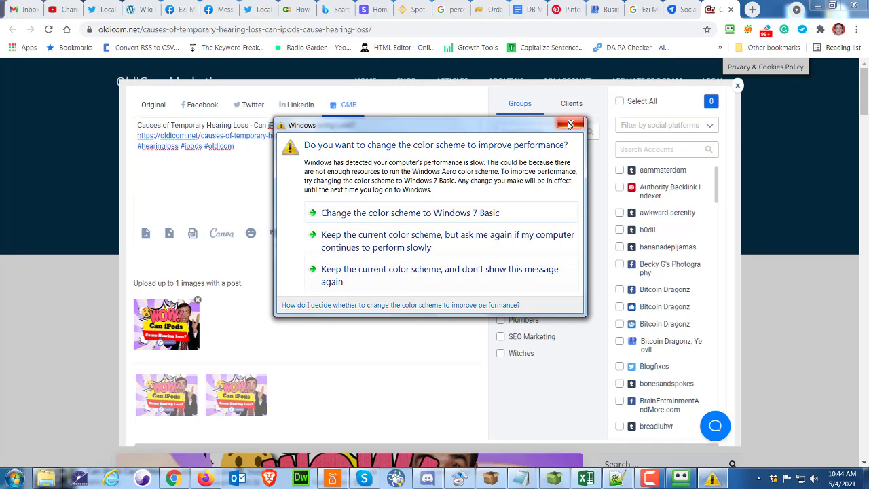
{"action": "left_click", "coordinate": [419, 273]}
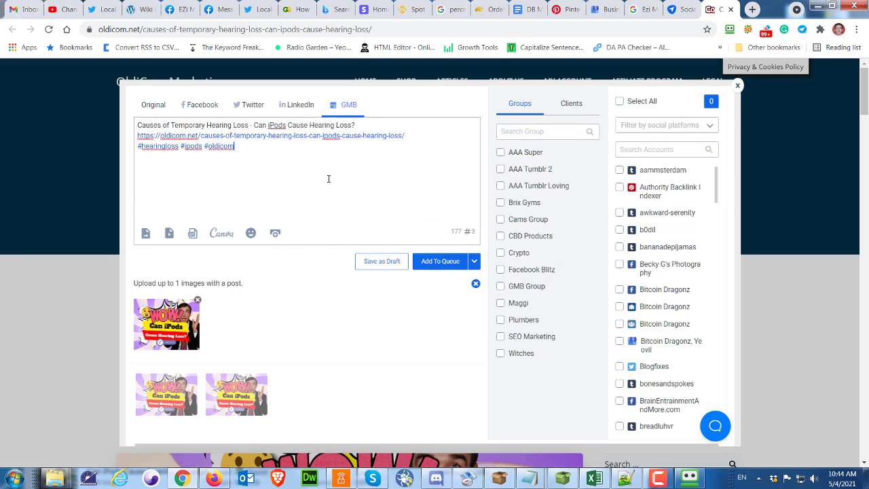
{"action": "left_click", "coordinate": [276, 235]}
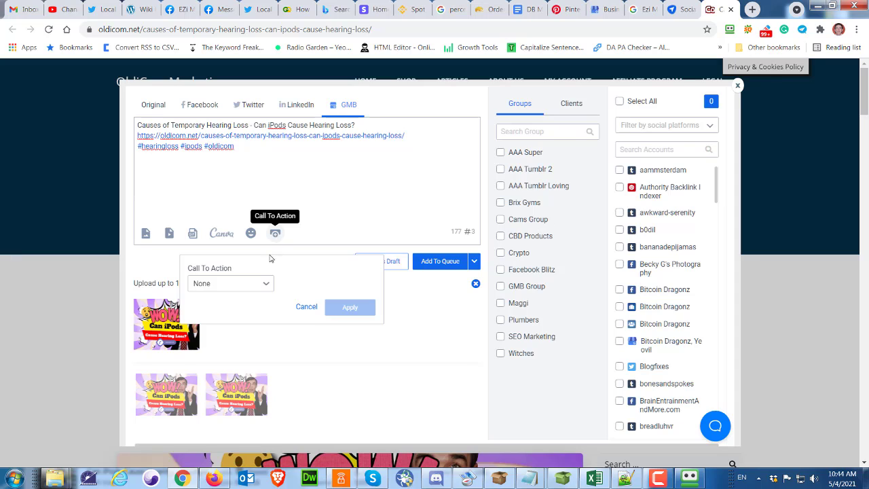
{"action": "left_click", "coordinate": [268, 284]}
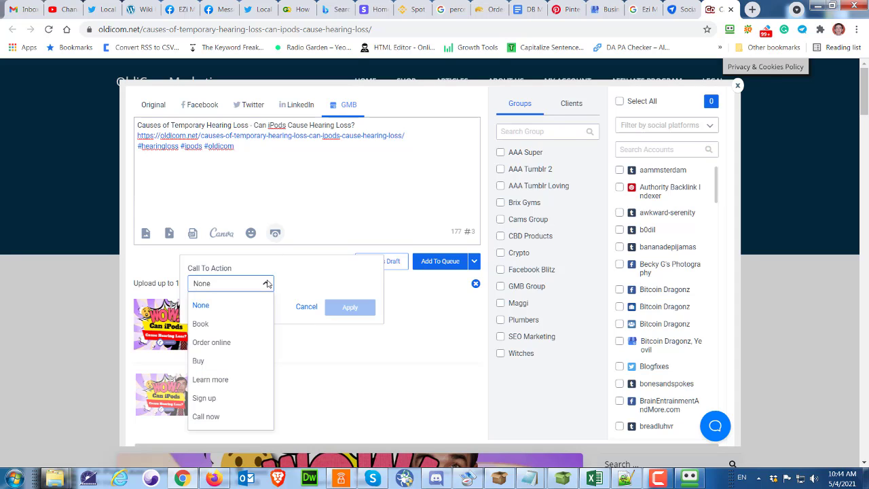
{"action": "left_click", "coordinate": [215, 380]}
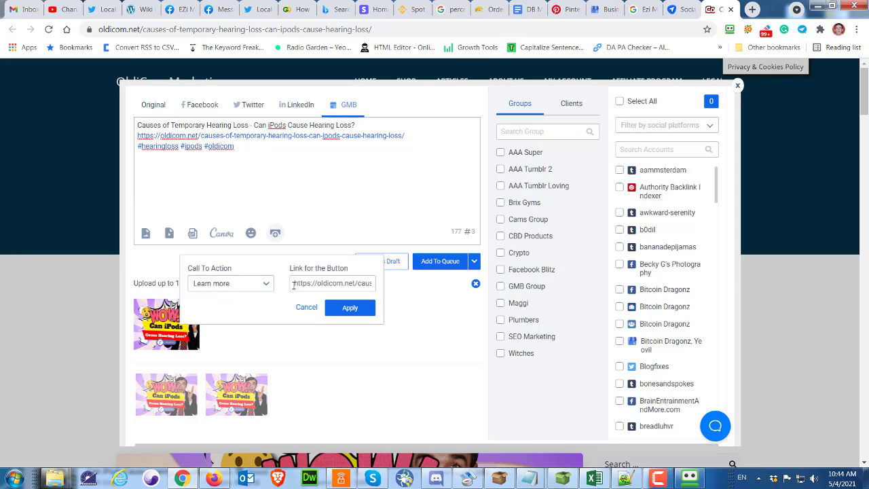
{"action": "left_click_drag", "start_coordinate": [293, 283], "coordinate": [396, 289]}
{"action": "left_click", "coordinate": [396, 288]}
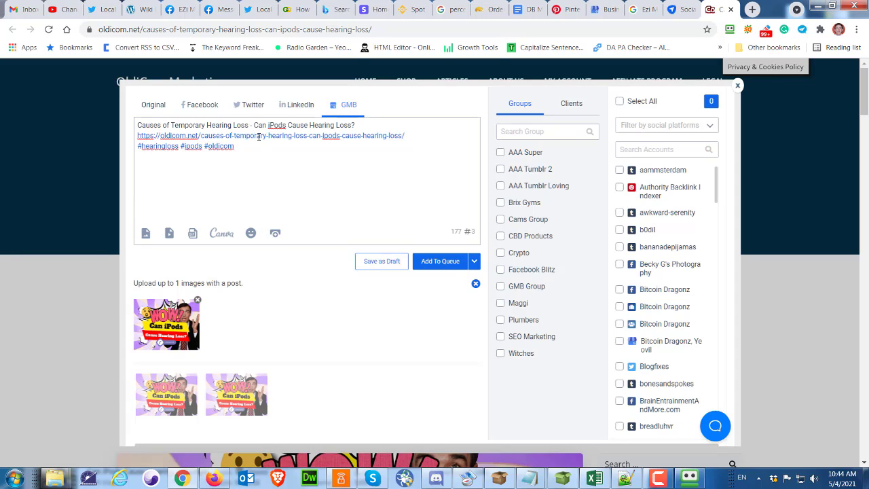
{"action": "left_click", "coordinate": [277, 235]}
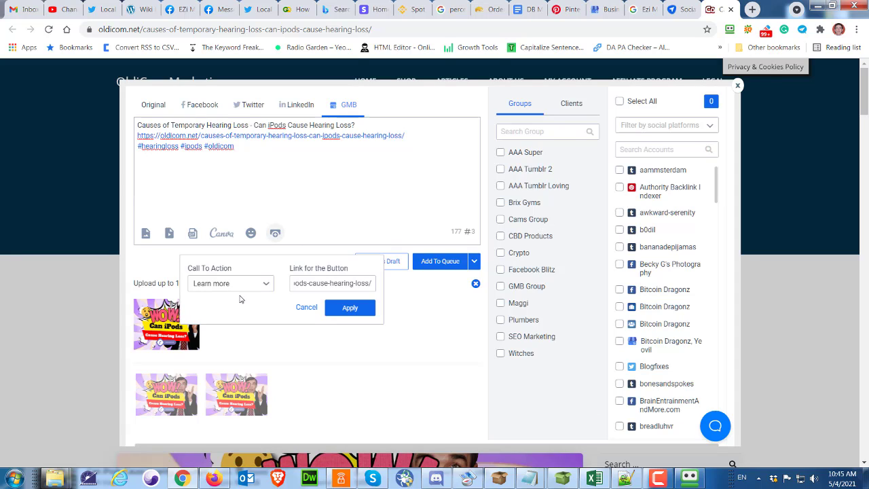
{"action": "left_click", "coordinate": [345, 307]}
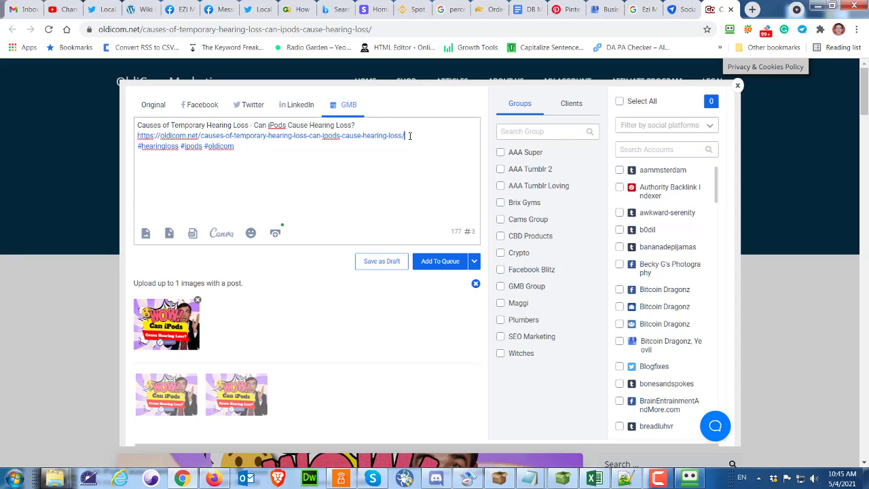
Filter accounts to Twitter, select LocalSEOSome, and tick the AAA Tumblr 2 and AAA Tumblr Loving groups
{"action": "left_click_drag", "start_coordinate": [410, 135], "coordinate": [135, 136]}
{"action": "left_click_drag", "start_coordinate": [238, 146], "coordinate": [133, 151]}
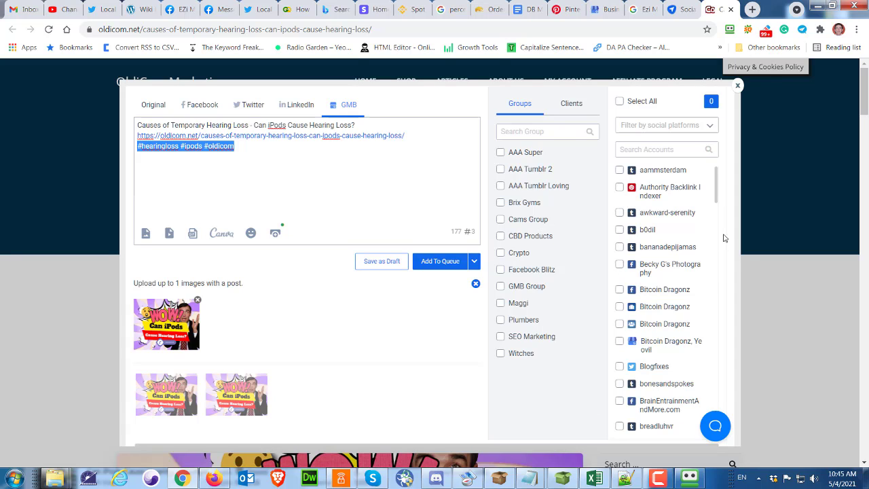
{"action": "left_click", "coordinate": [710, 130]}
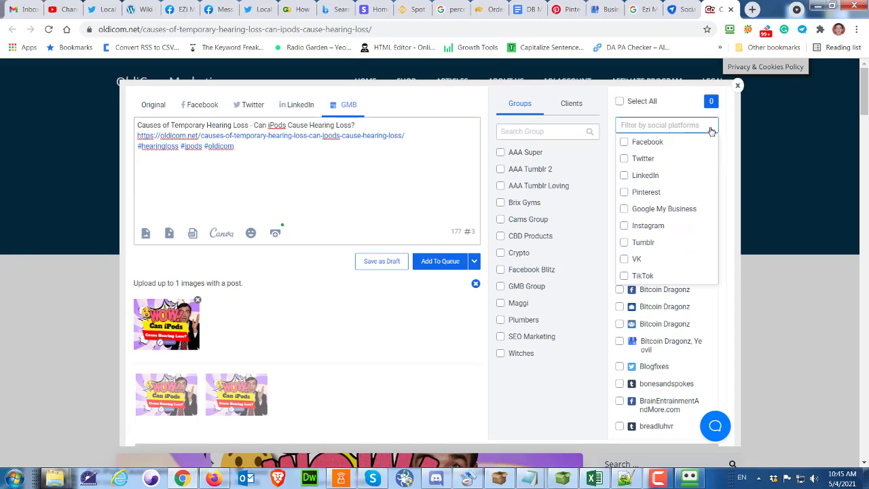
{"action": "left_click", "coordinate": [624, 159]}
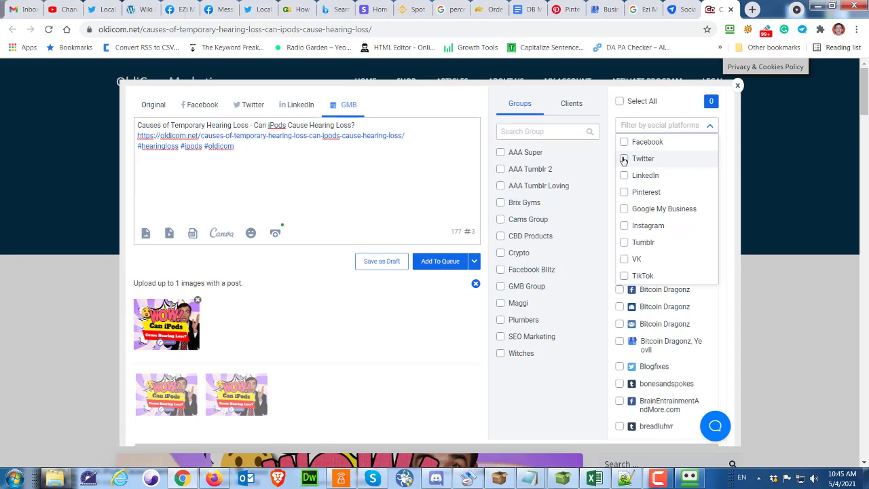
{"action": "left_click", "coordinate": [666, 110]}
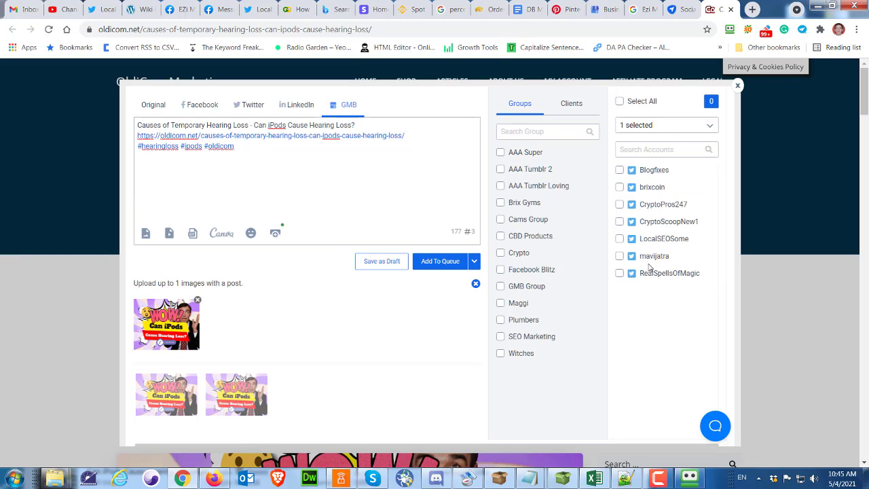
{"action": "left_click", "coordinate": [620, 239]}
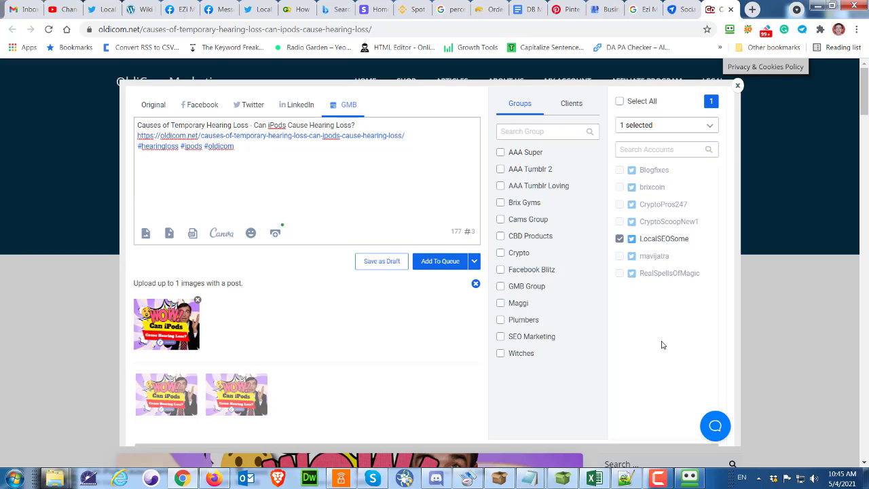
{"action": "left_click", "coordinate": [501, 169]}
{"action": "left_click", "coordinate": [500, 186]}
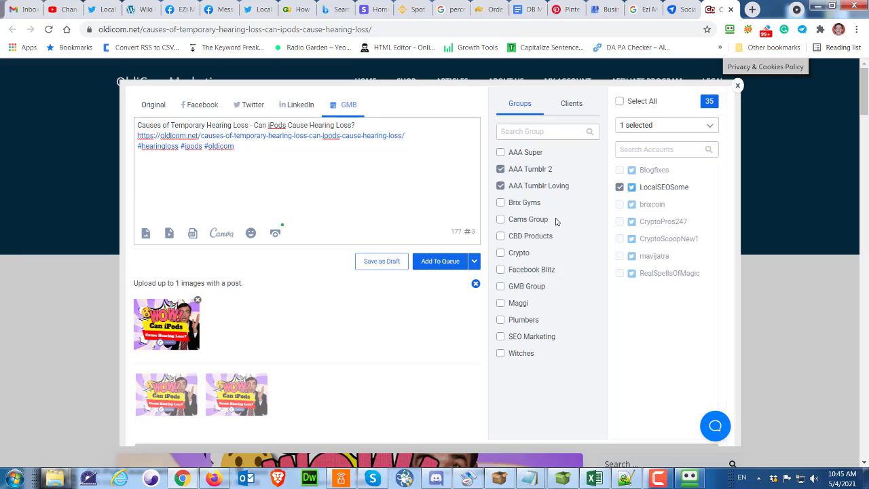
Tick the Facebook Blitz and GMB Group groups and clear the Twitter platform filter from the account list
{"action": "left_click", "coordinate": [501, 270]}
{"action": "left_click", "coordinate": [503, 287]}
{"action": "left_click", "coordinate": [711, 126]}
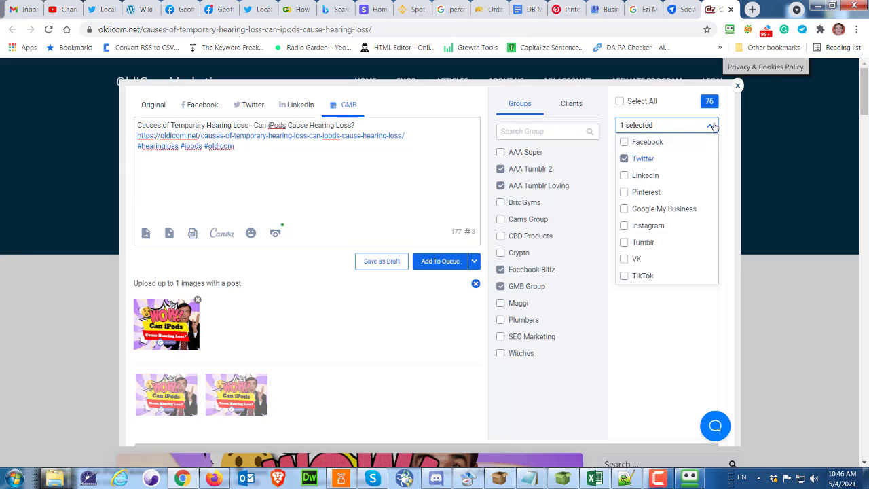
{"action": "left_click", "coordinate": [629, 163]}
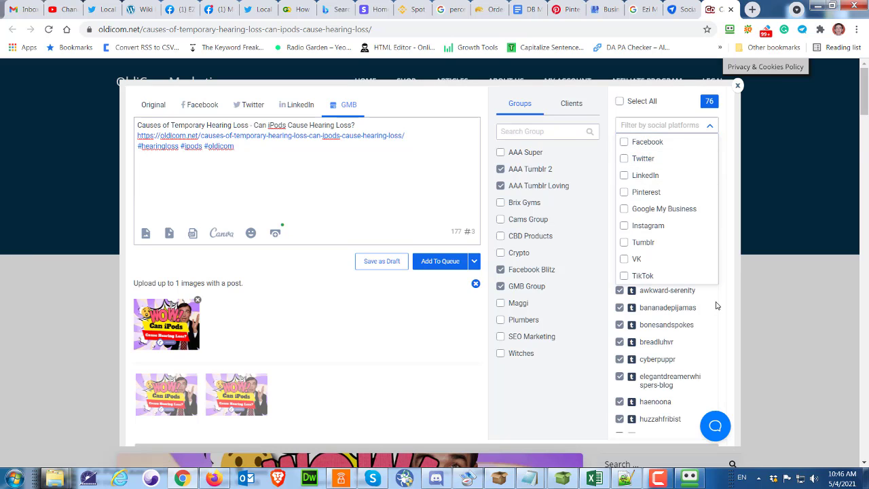
Select the GQ Central, GQ Central SEO, Limits of Strategy and a LinkedIn account in the account list
{"action": "left_click", "coordinate": [719, 307]}
{"action": "left_click_drag", "start_coordinate": [718, 307], "coordinate": [602, 398]}
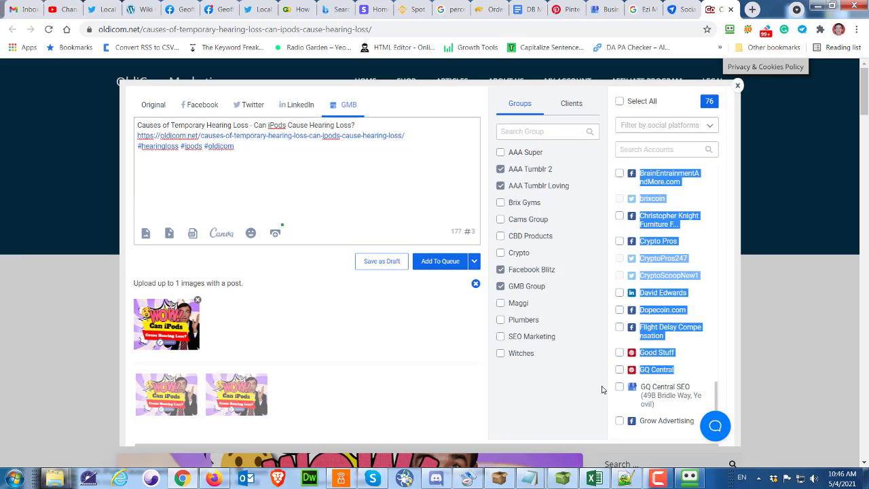
{"action": "left_click", "coordinate": [619, 370]}
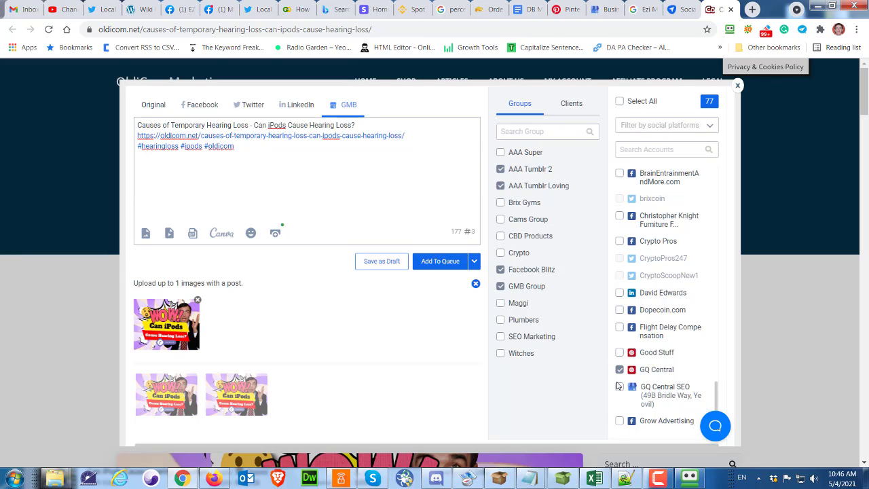
{"action": "left_click", "coordinate": [620, 388]}
{"action": "scroll", "coordinate": [703, 353], "scroll_direction": "down", "scroll_amount": 3}
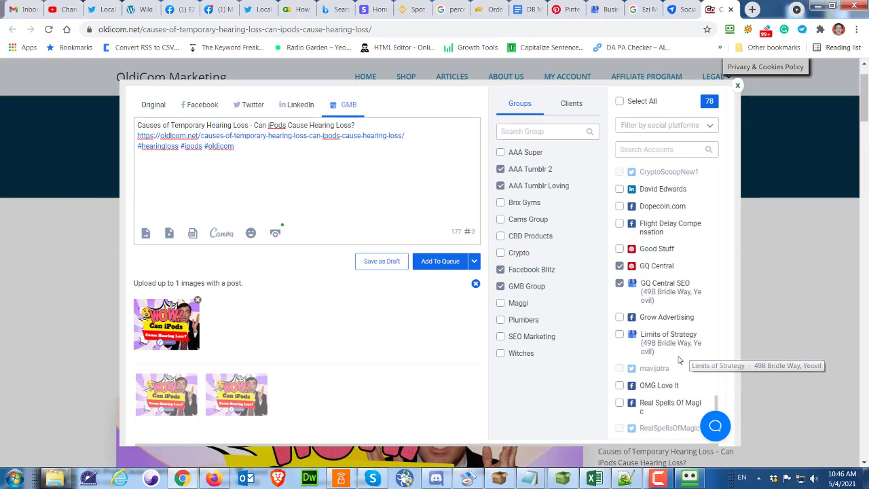
{"action": "left_click", "coordinate": [620, 336]}
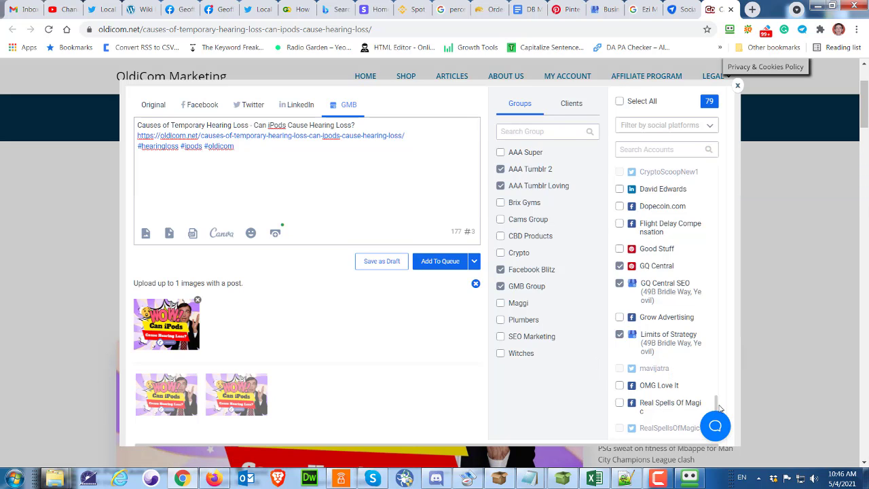
{"action": "left_click_drag", "start_coordinate": [718, 409], "coordinate": [718, 379]}
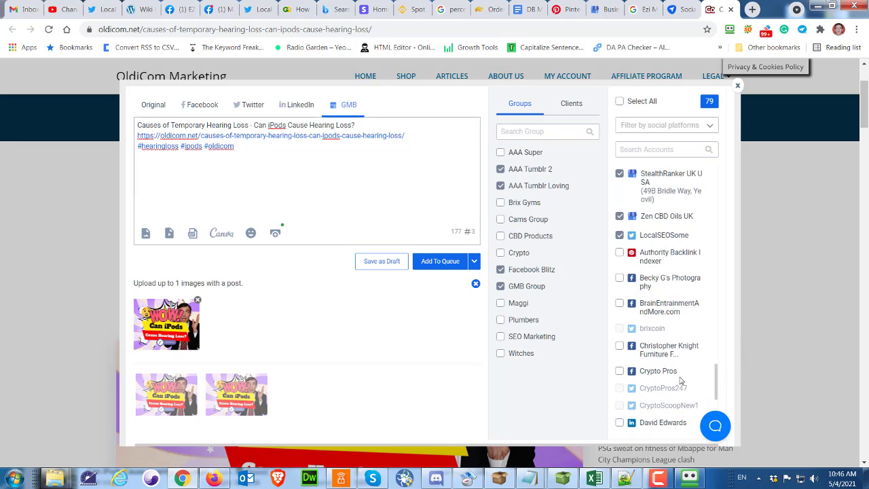
{"action": "scroll", "coordinate": [709, 388], "scroll_direction": "down", "scroll_amount": 3}
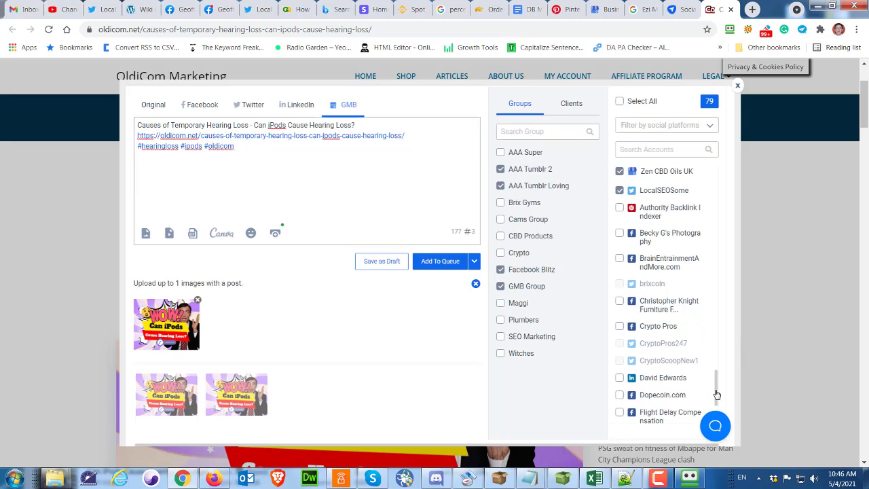
{"action": "left_click", "coordinate": [620, 307]}
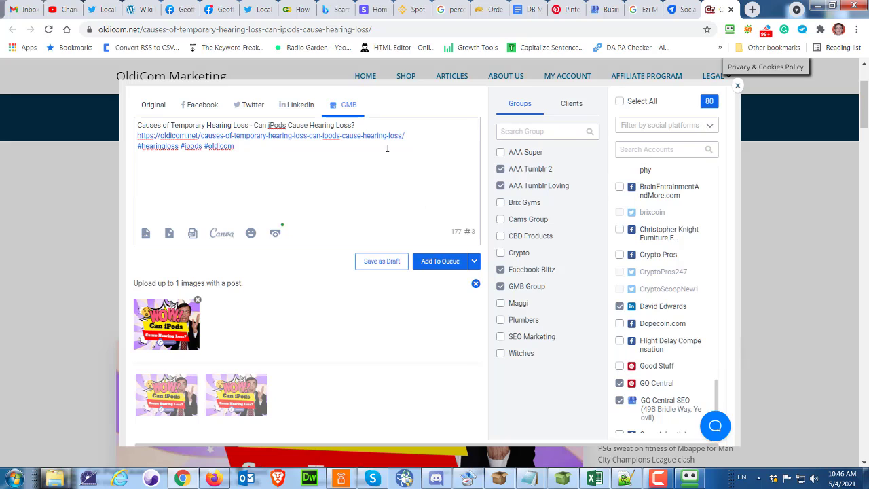
Review the post text across the Original, Facebook, Twitter, LinkedIn and GMB versions
{"action": "left_click_drag", "start_coordinate": [256, 155], "coordinate": [125, 126]}
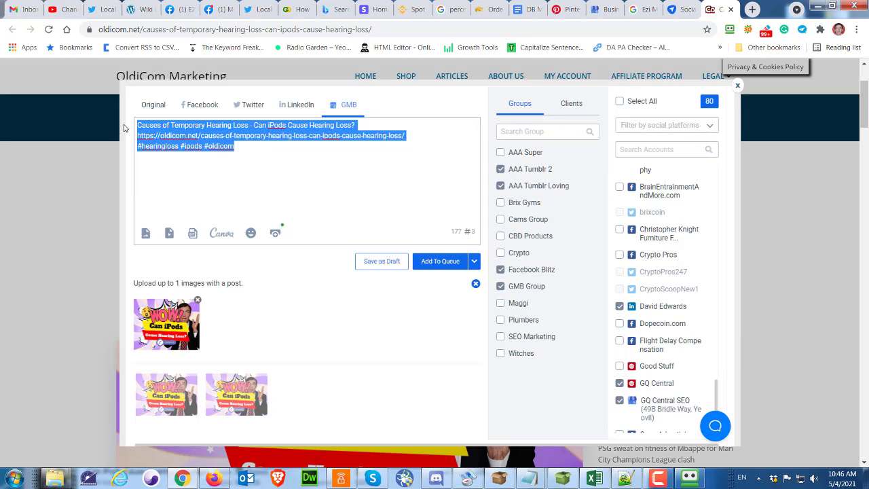
{"action": "left_click", "coordinate": [317, 228]}
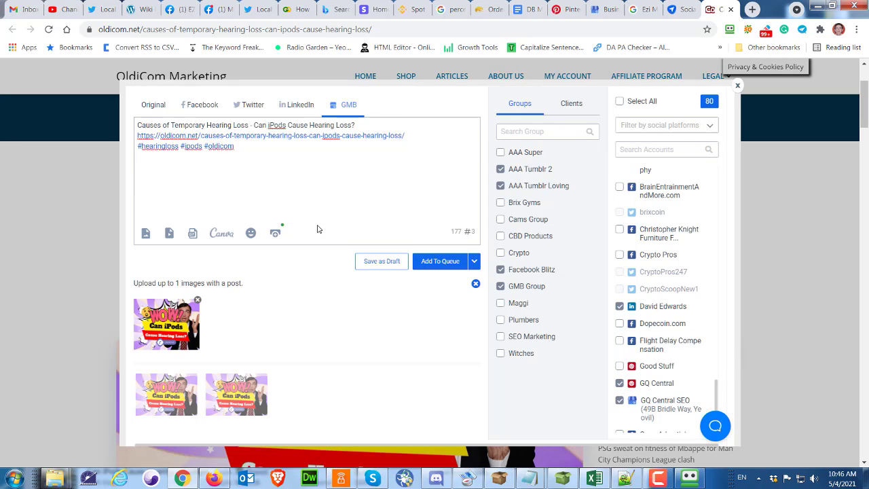
{"action": "left_click", "coordinate": [153, 107]}
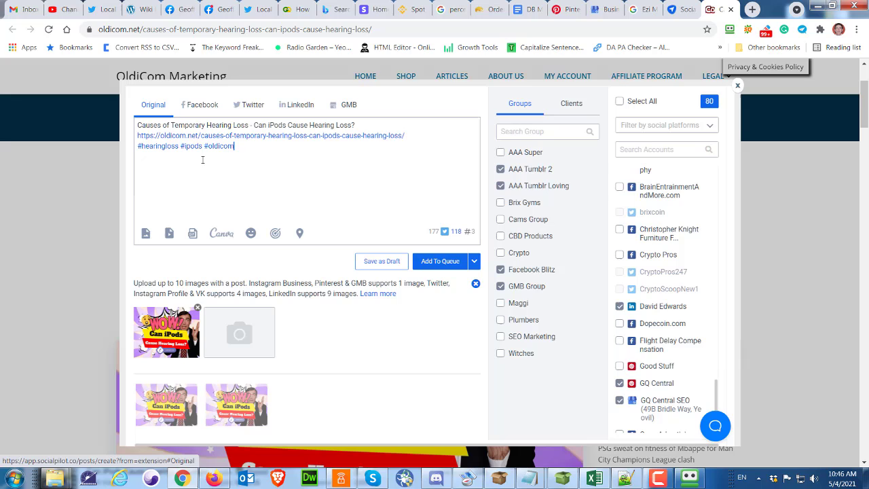
{"action": "left_click", "coordinate": [203, 106]}
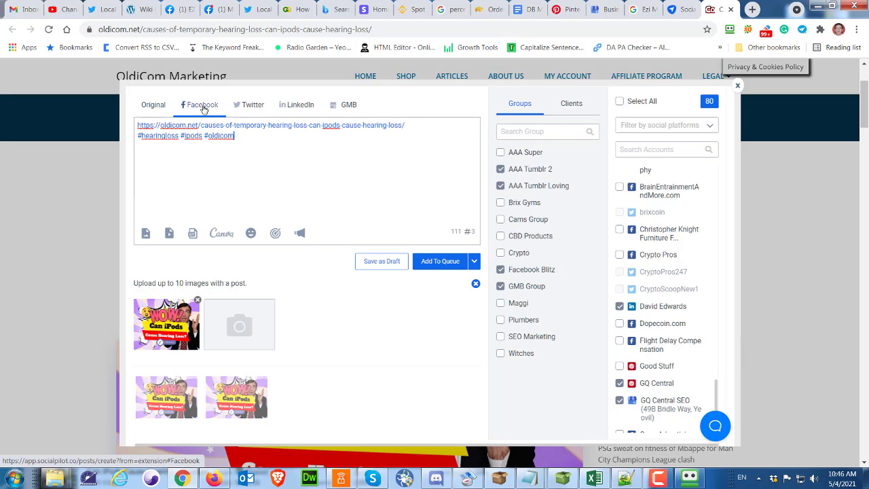
{"action": "left_click", "coordinate": [156, 107]}
{"action": "left_click_drag", "start_coordinate": [360, 125], "coordinate": [132, 125]}
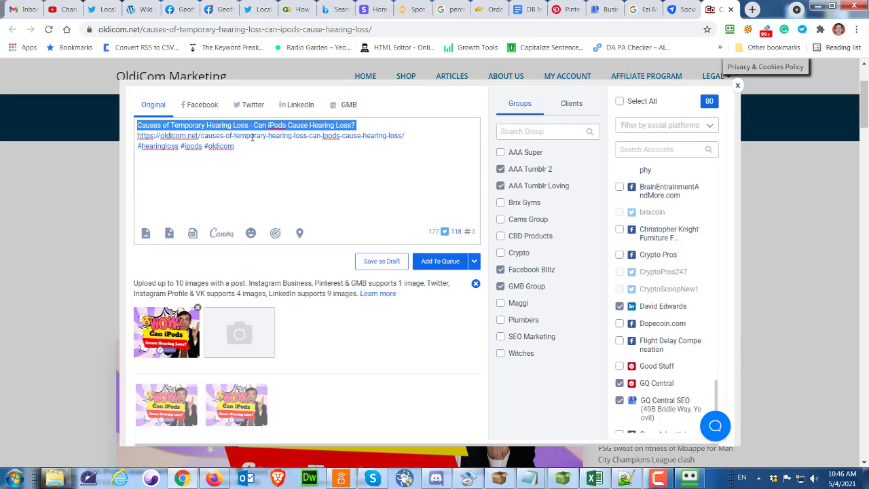
{"action": "left_click", "coordinate": [252, 105]}
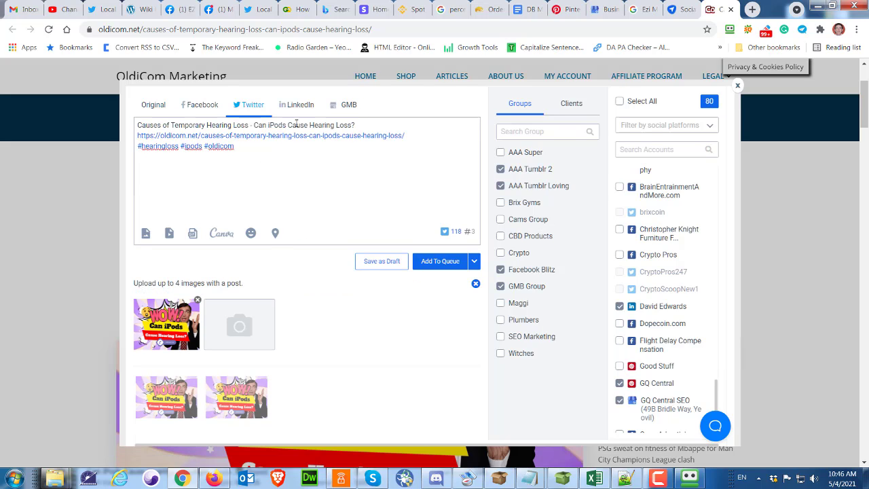
{"action": "left_click", "coordinate": [298, 105]}
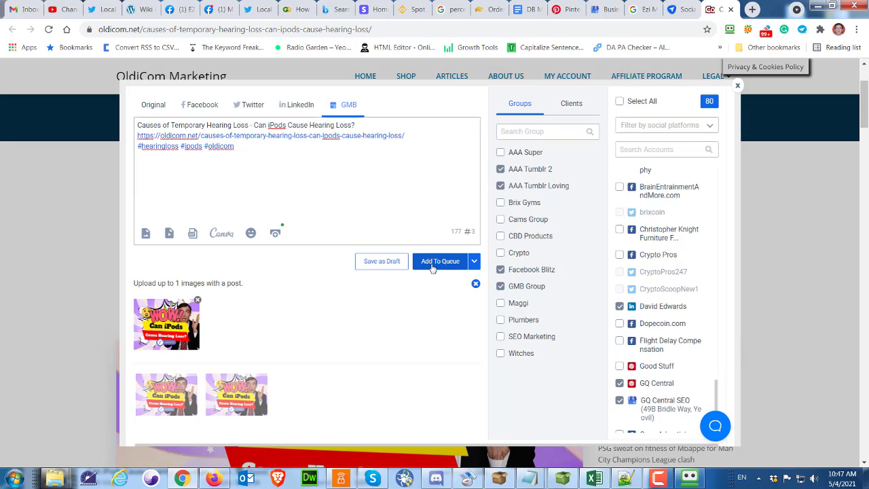
Share the post immediately to all selected accounts and groups
{"action": "left_click", "coordinate": [474, 263]}
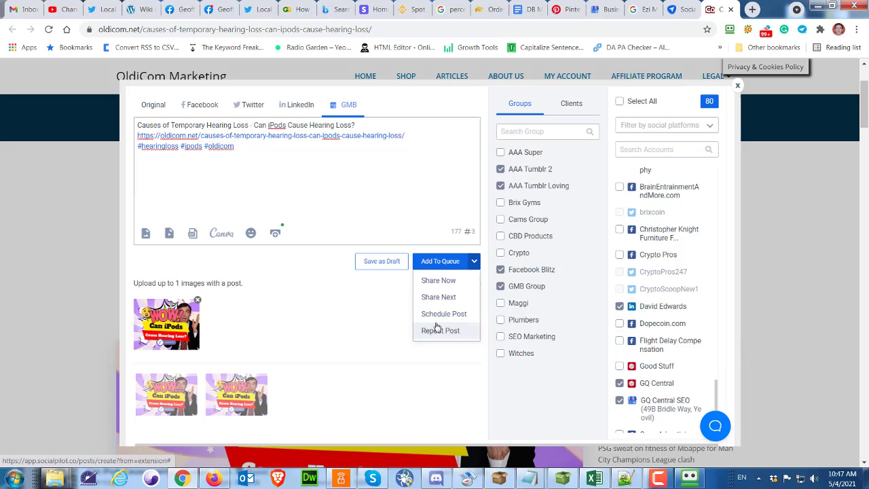
{"action": "left_click", "coordinate": [436, 284]}
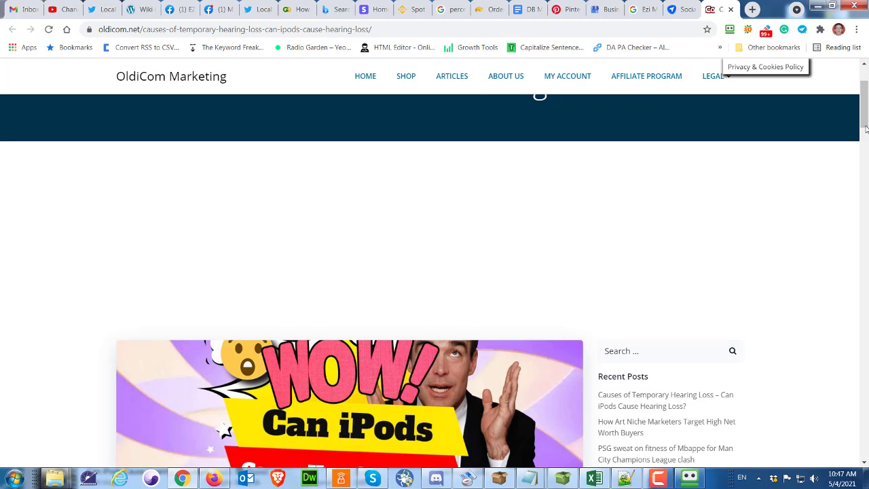
Return to the SocialPilot tab and open the Create Post page
{"action": "scroll", "coordinate": [866, 129], "scroll_direction": "up", "scroll_amount": 2}
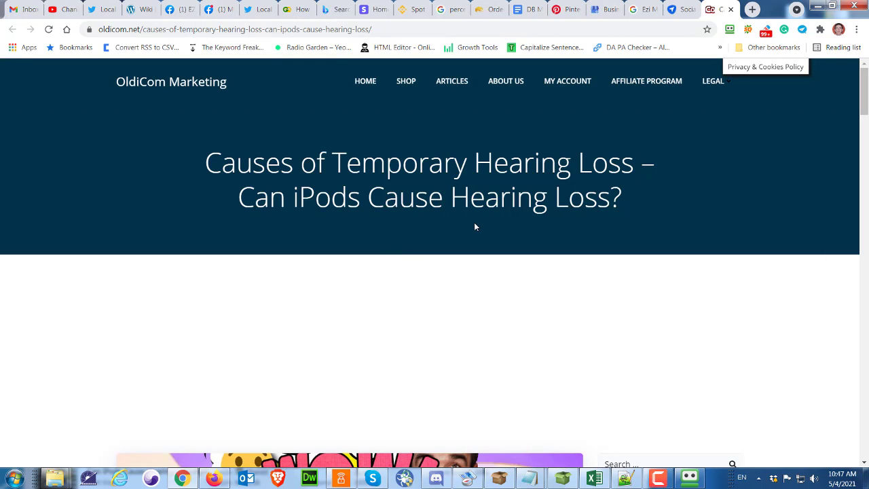
{"action": "left_click", "coordinate": [679, 8]}
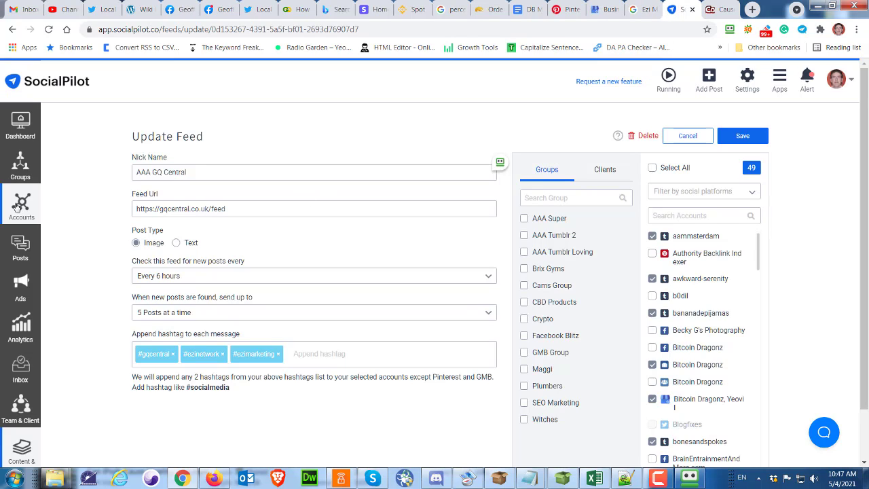
{"action": "mouse_move", "coordinate": [24, 251]}
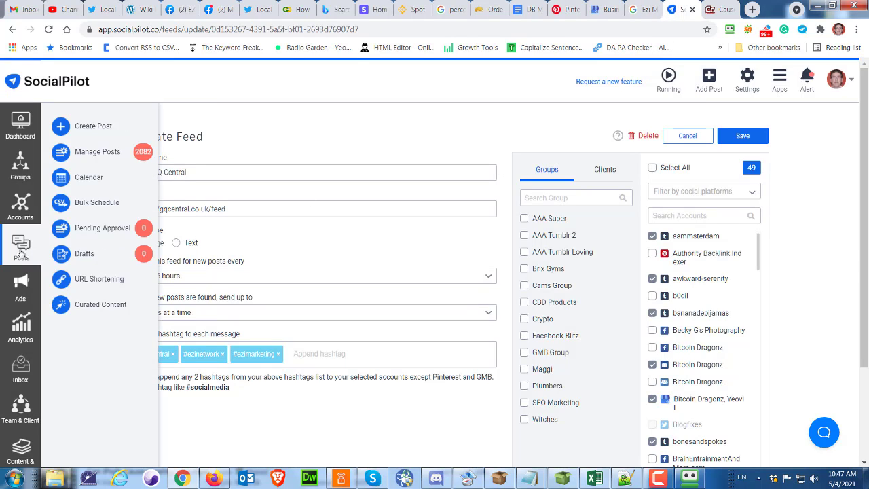
{"action": "left_click", "coordinate": [93, 127]}
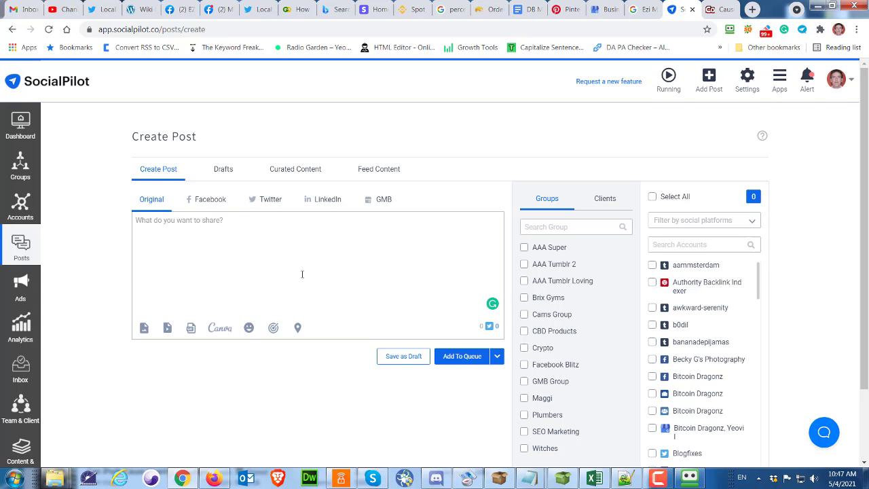
Open Curated Content and browse the articles found for the marketing search
{"action": "left_click", "coordinate": [297, 169]}
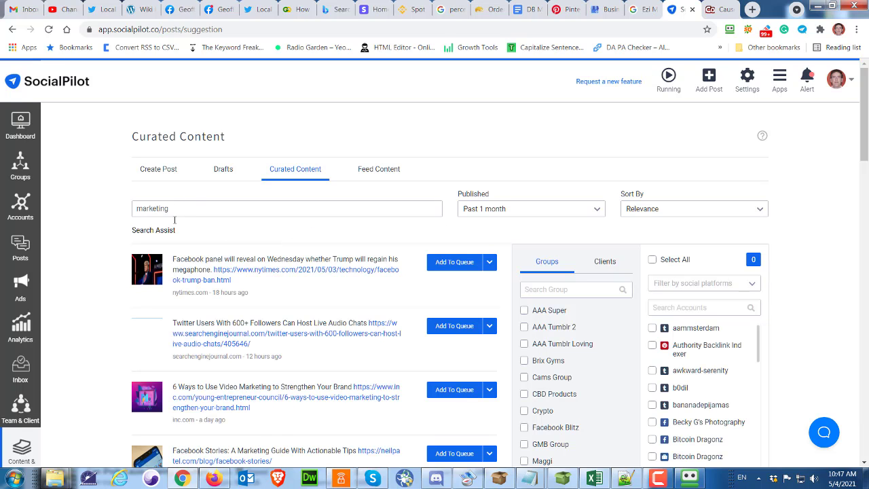
{"action": "left_click_drag", "start_coordinate": [176, 207], "coordinate": [141, 222]}
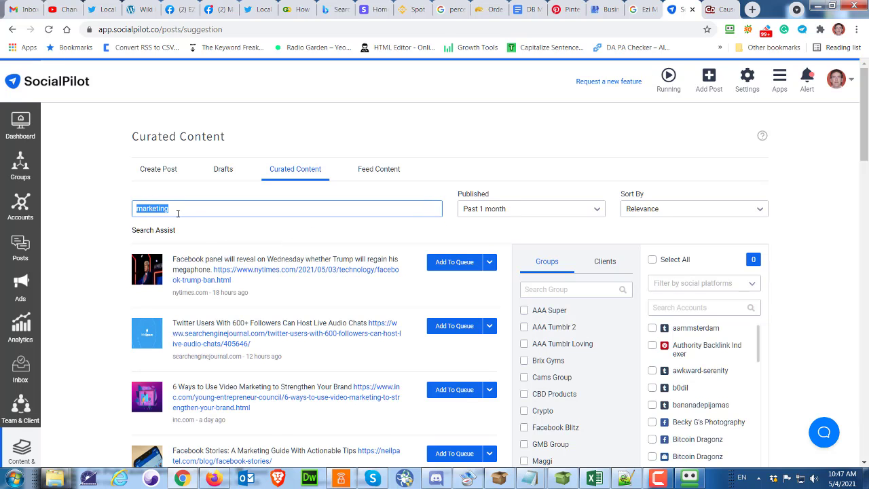
{"action": "scroll", "coordinate": [238, 272], "scroll_direction": "down", "scroll_amount": 3}
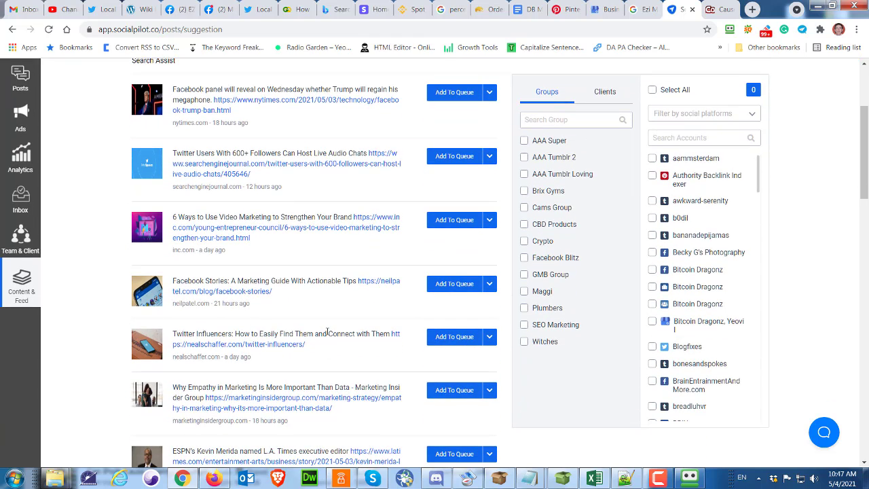
{"action": "scroll", "coordinate": [328, 332], "scroll_direction": "up", "scroll_amount": 2}
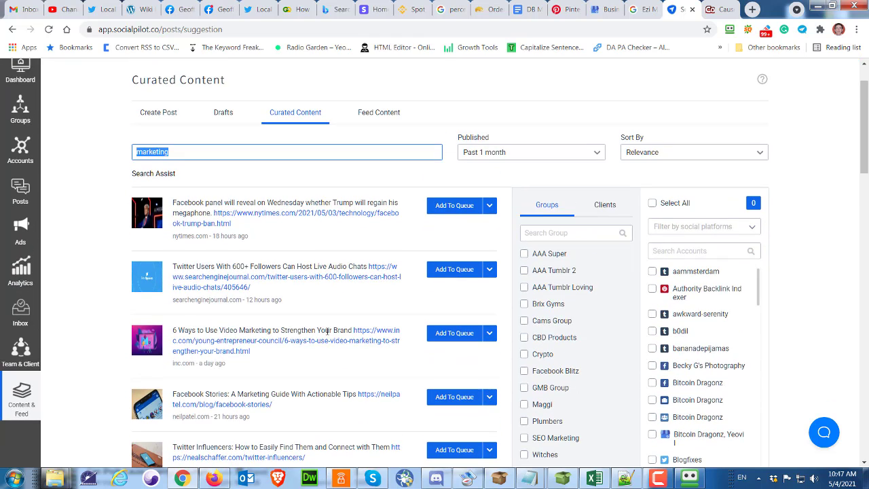
Open the 6 Ways to Use Video Marketing to Strengthen Your Brand article in the post editor, then close it
{"action": "left_click", "coordinate": [489, 333]}
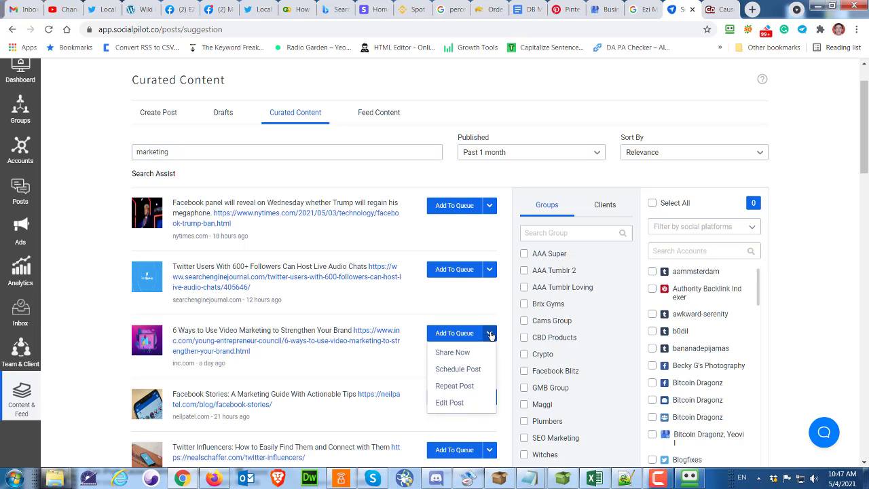
{"action": "left_click", "coordinate": [450, 402]}
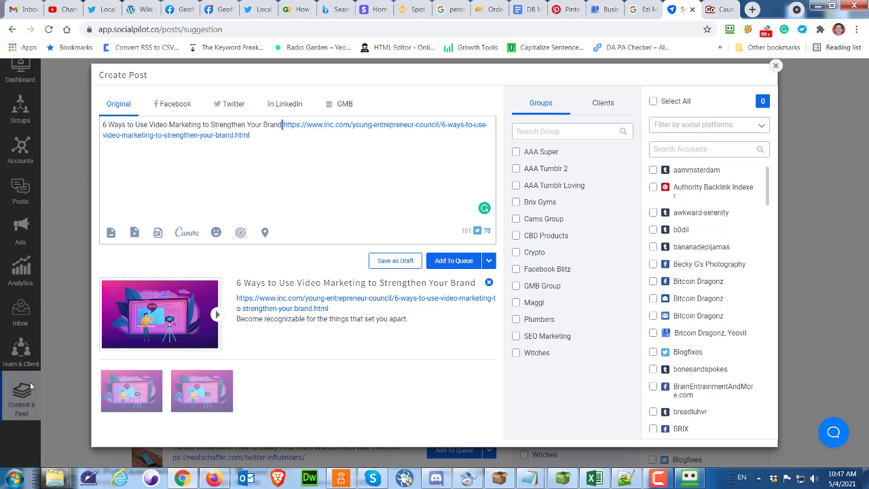
{"action": "left_click", "coordinate": [776, 67]}
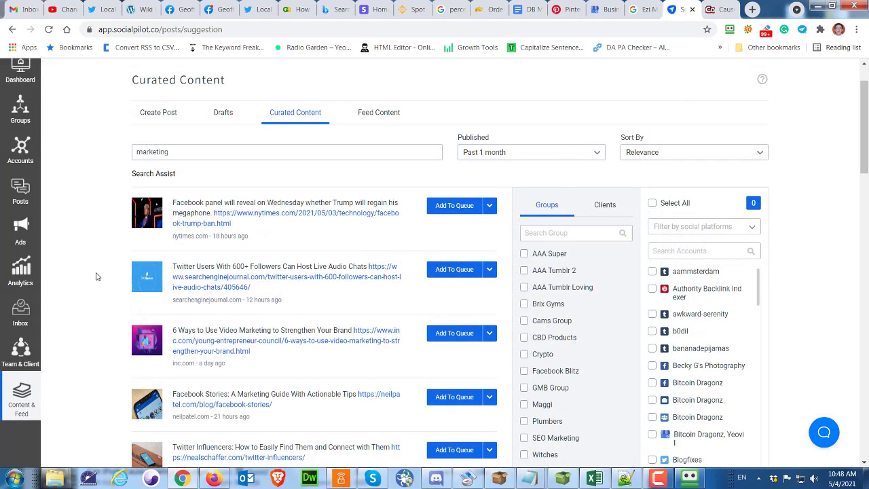
Go to the SocialPilot dashboard
{"action": "scroll", "coordinate": [96, 276], "scroll_direction": "up", "scroll_amount": 1}
{"action": "left_click", "coordinate": [20, 122]}
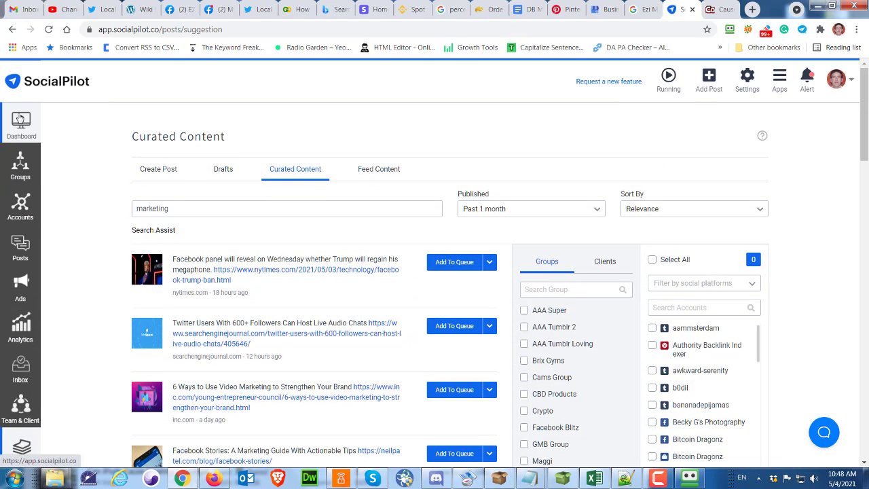